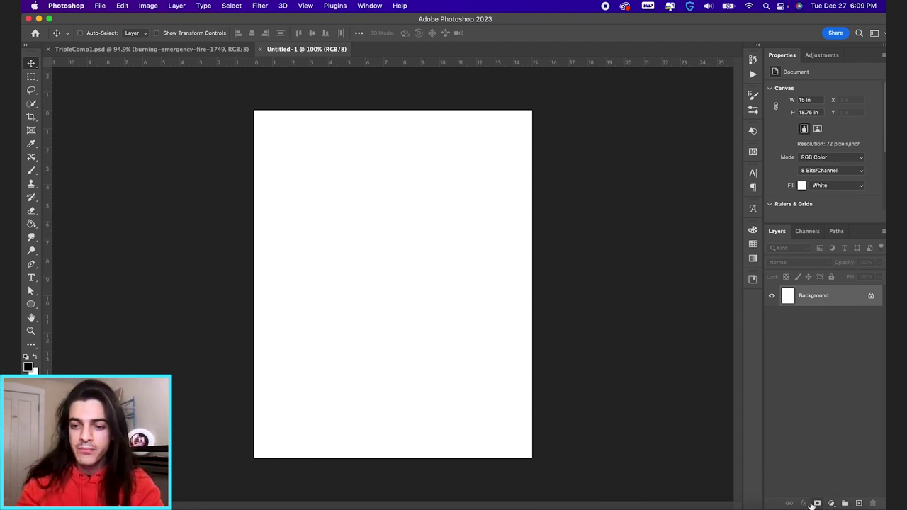
# Step: Unlock Layer 0 and apply a radial white-to-grey Gradient Overlay at 82% opacity and 140% scale
pyautogui.click(871, 295)
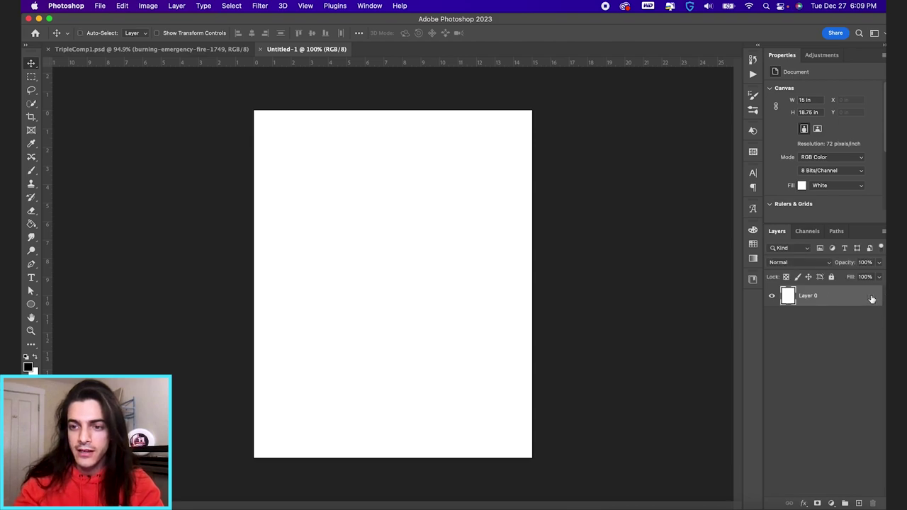
pyautogui.click(804, 503)
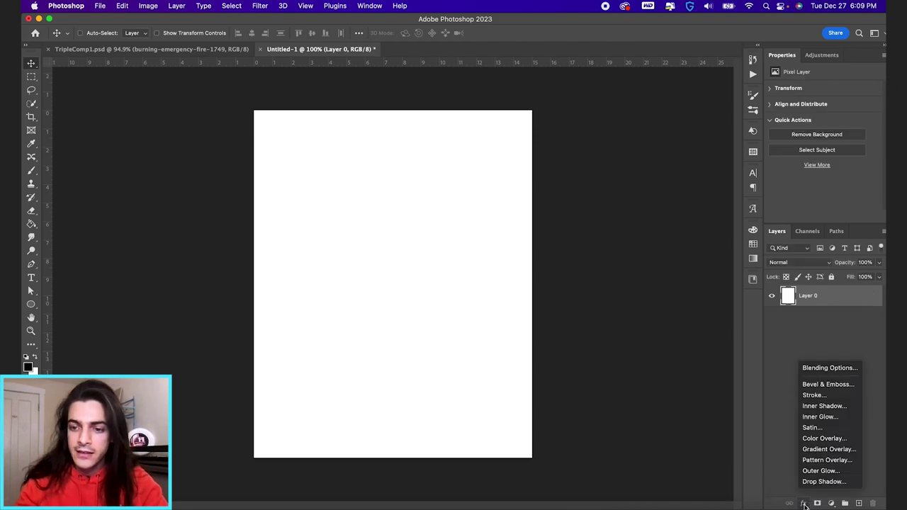
pyautogui.click(824, 453)
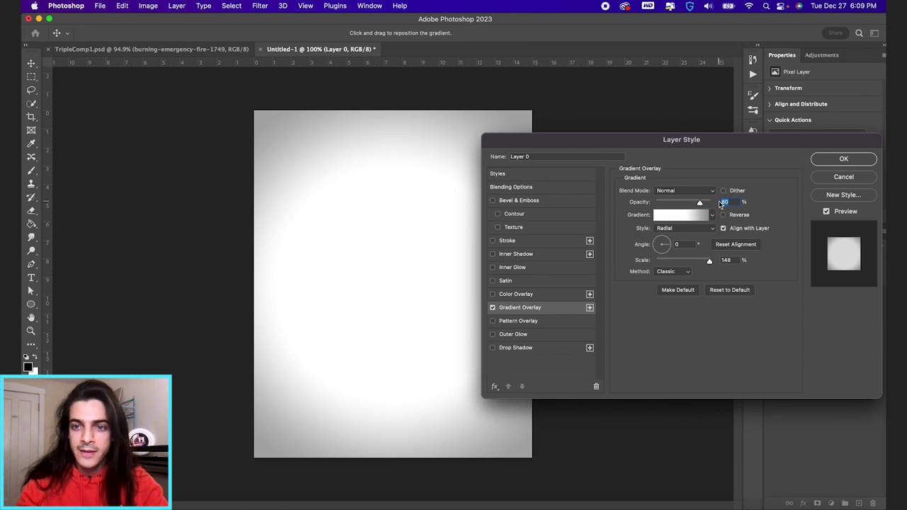
pyautogui.click(682, 216)
pyautogui.moveTo(684, 212)
pyautogui.mouseDown()
pyautogui.moveTo(644, 212)
pyautogui.moveTo(673, 212)
pyautogui.mouseUp()
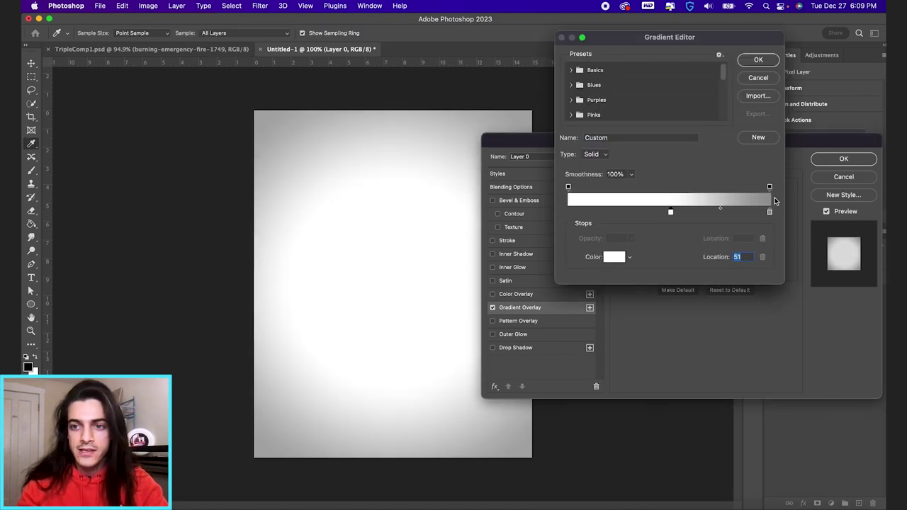
pyautogui.doubleClick(770, 211)
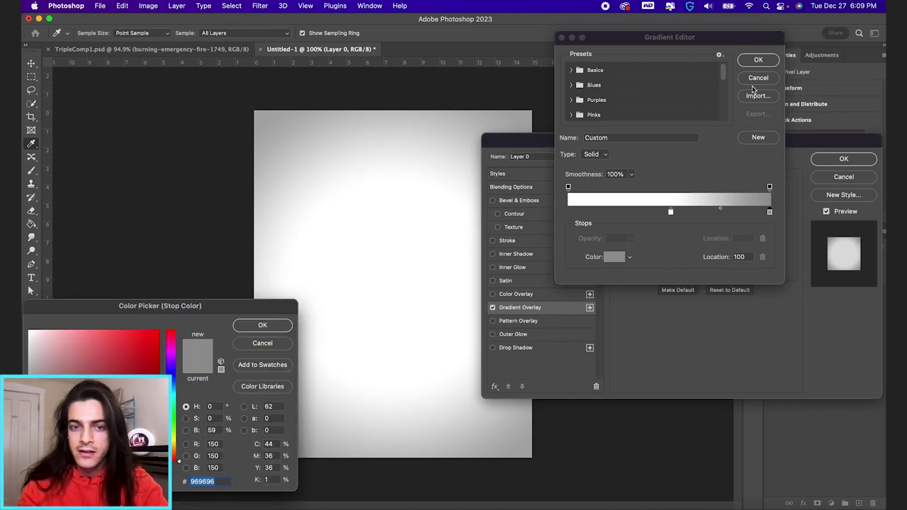
pyautogui.press('Return')
pyautogui.click(758, 61)
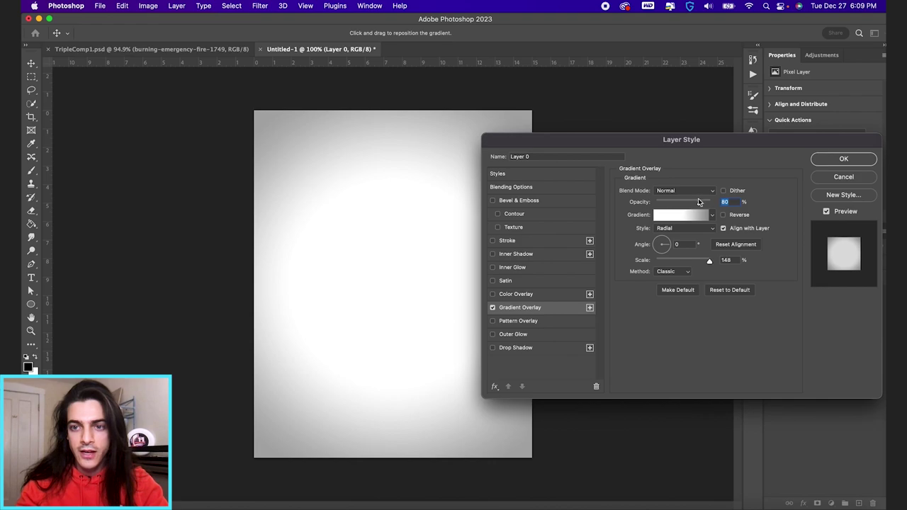
pyautogui.moveTo(699, 204)
pyautogui.mouseDown()
pyautogui.moveTo(683, 204)
pyautogui.moveTo(712, 204)
pyautogui.moveTo(702, 204)
pyautogui.mouseUp()
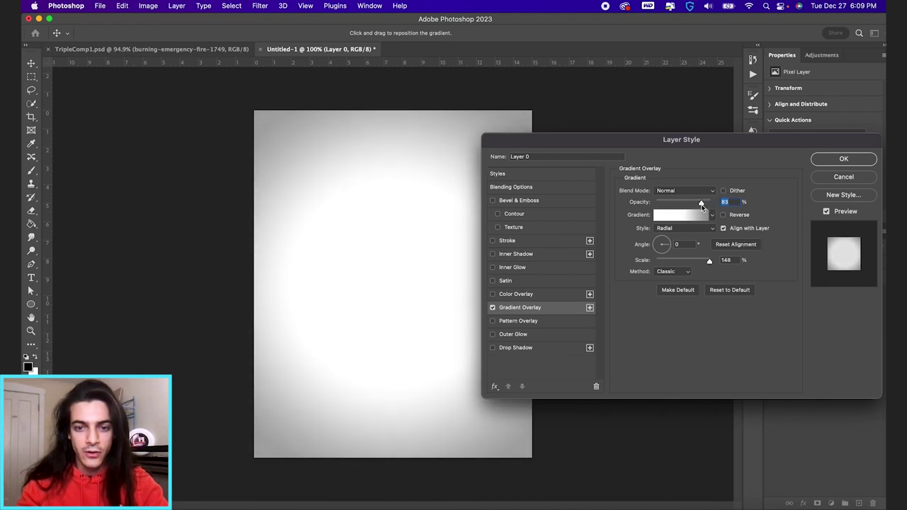
pyautogui.moveTo(710, 265)
pyautogui.mouseDown()
pyautogui.moveTo(694, 263)
pyautogui.moveTo(706, 263)
pyautogui.mouseUp()
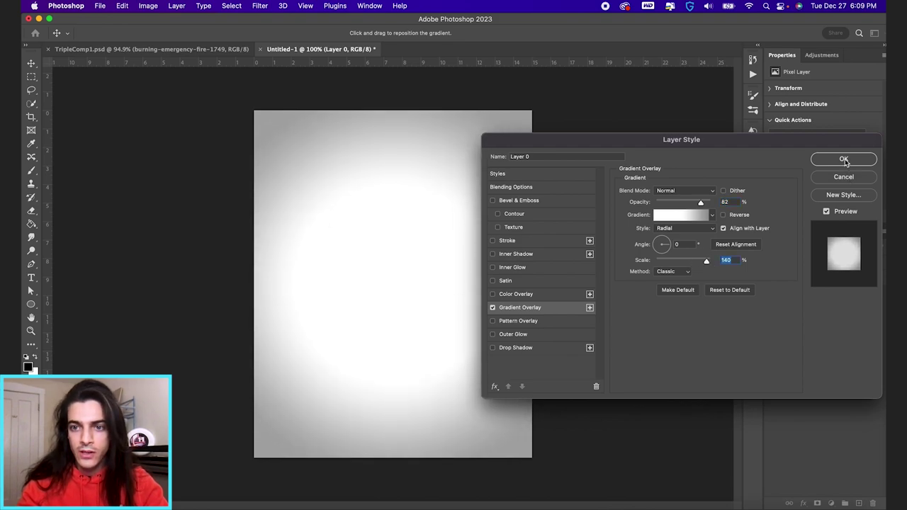
pyautogui.click(844, 159)
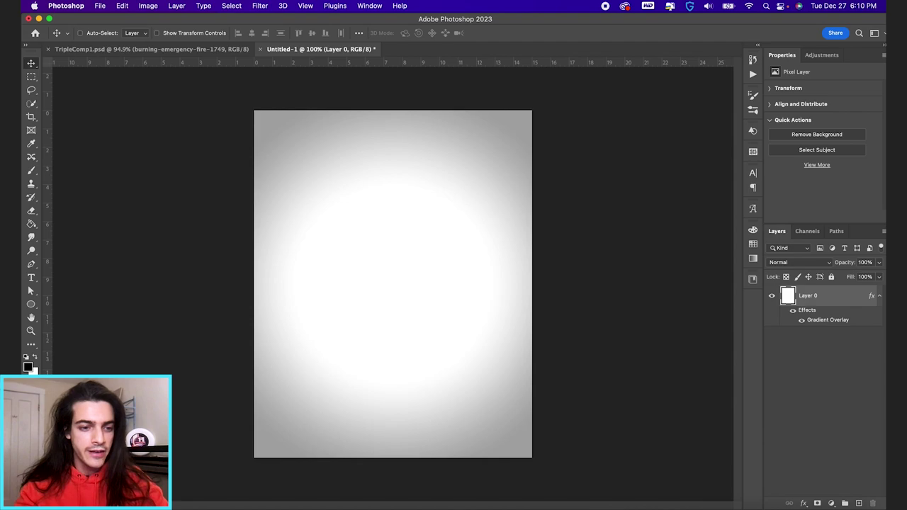
pyautogui.press('super+Tab')
# Step: Place Mott cutout1, cutout2 and cutout3 on the canvas, then lower the cutout3 figure
pyautogui.moveTo(177, 126); pyautogui.dragTo(492, 454)
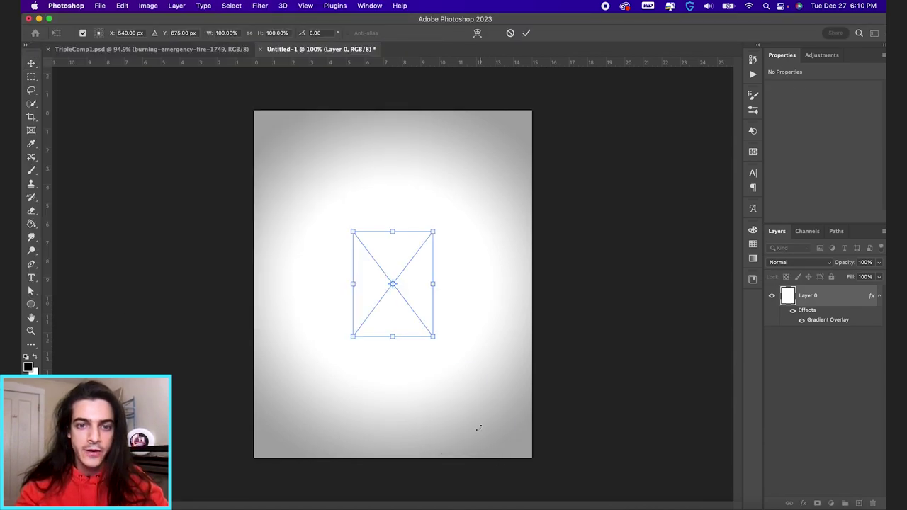
pyautogui.press('Return')
pyautogui.press('Return')
pyautogui.press('Return')
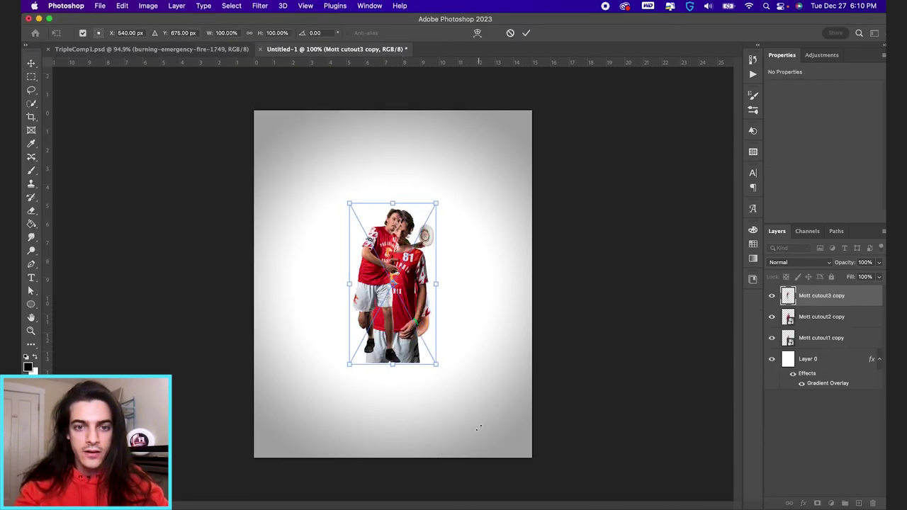
pyautogui.moveTo(445, 273); pyautogui.dragTo(446, 325)
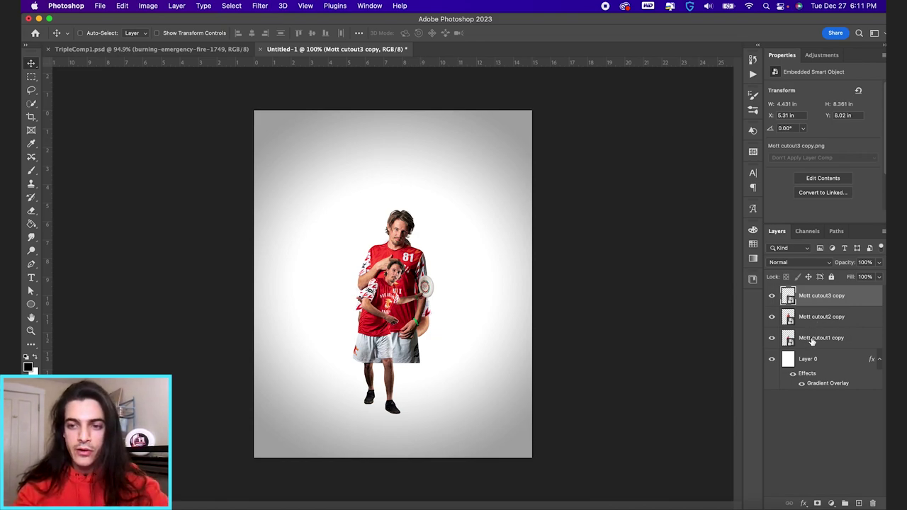
# Step: Move cutout2 up-left, and enlarge cutout1 to about double size in the upper right
pyautogui.click(794, 319)
pyautogui.moveTo(478, 260); pyautogui.dragTo(372, 245)
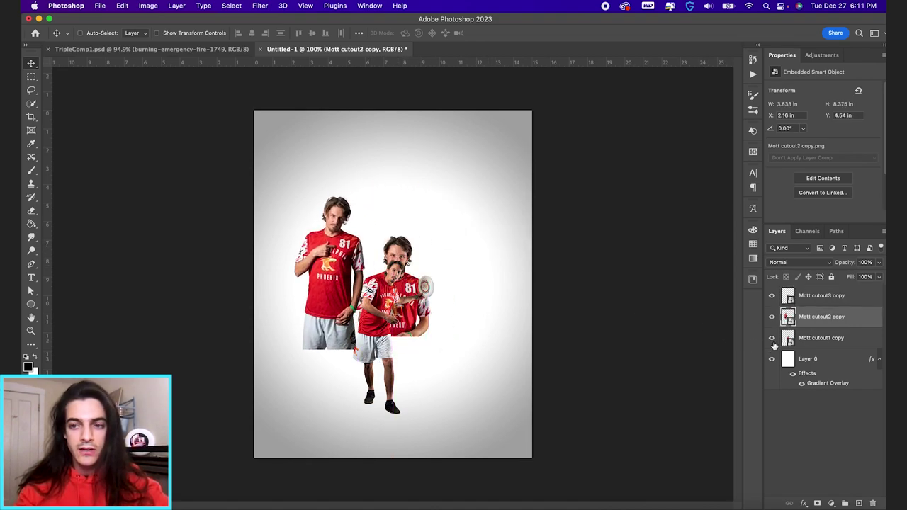
pyautogui.click(799, 345)
pyautogui.moveTo(458, 324); pyautogui.dragTo(477, 282)
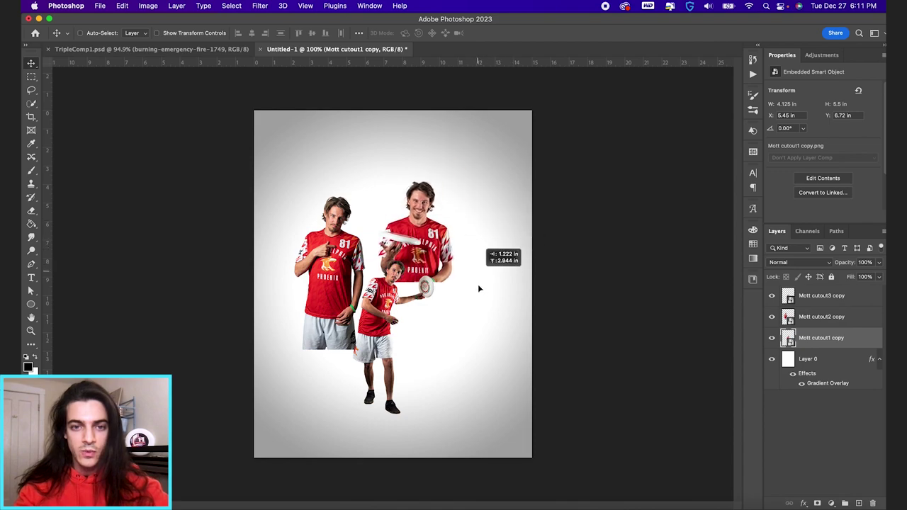
pyautogui.press('super+t')
pyautogui.moveTo(459, 175); pyautogui.dragTo(516, 133)
pyautogui.press('Return')
pyautogui.moveTo(456, 257); pyautogui.dragTo(441, 273)
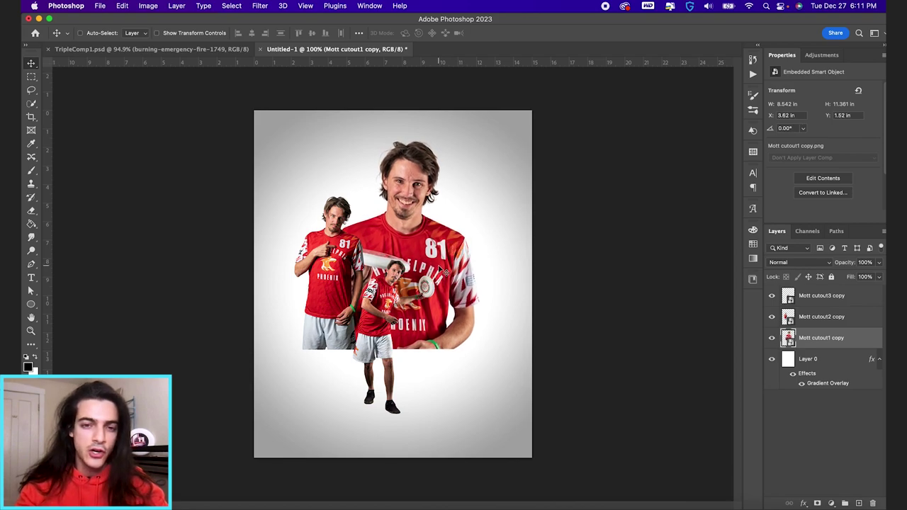
pyautogui.moveTo(443, 290); pyautogui.dragTo(469, 290)
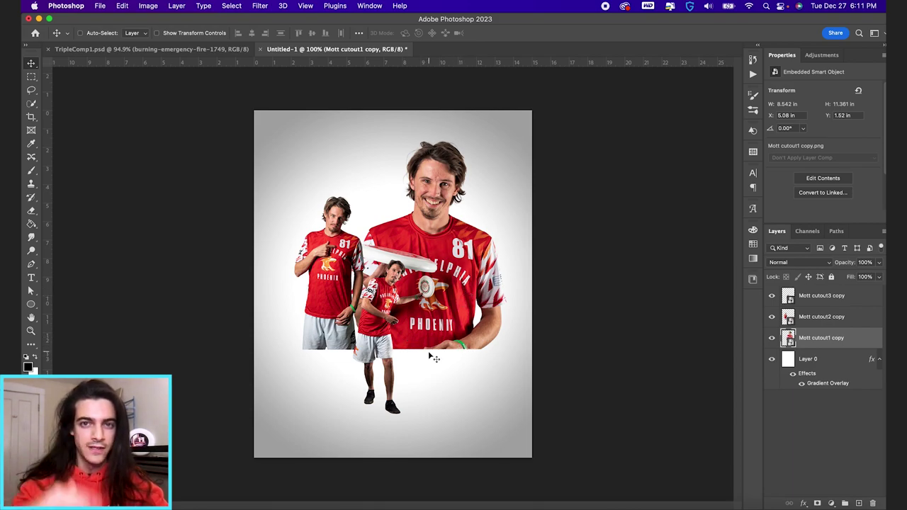
pyautogui.moveTo(450, 340); pyautogui.dragTo(451, 314)
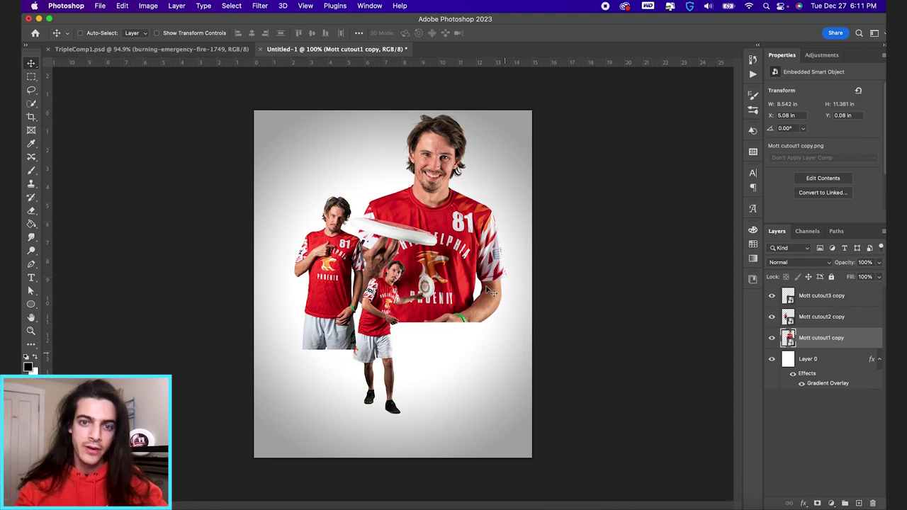
pyautogui.moveTo(479, 273); pyautogui.dragTo(479, 290)
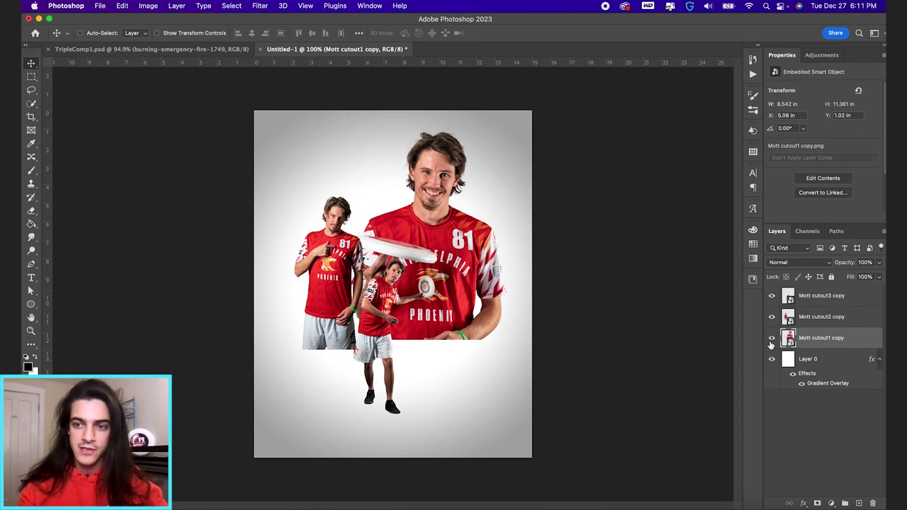
# Step: Enlarge the left cutout2 player to about 136% and move the small cutout3 figure lower right
pyautogui.click(805, 321)
pyautogui.moveTo(367, 333); pyautogui.dragTo(382, 334)
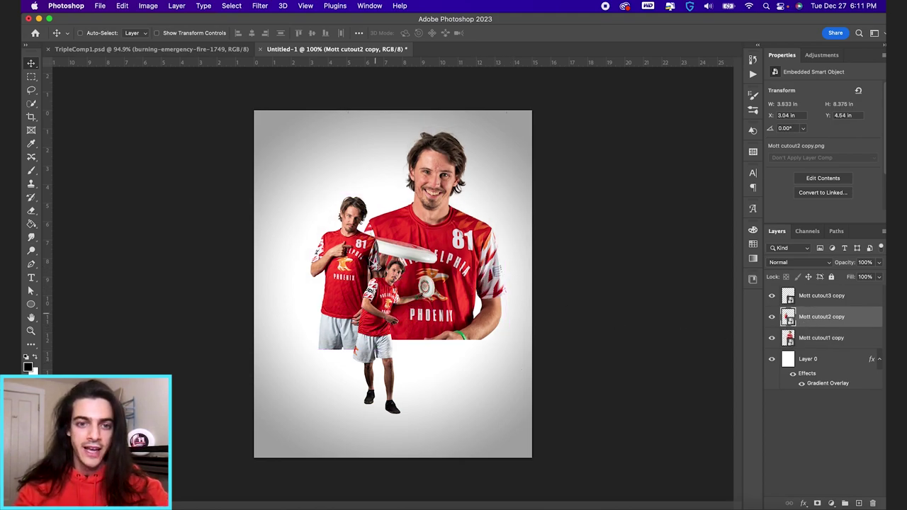
pyautogui.hotkey('ctrl', 't')
pyautogui.moveTo(383, 192); pyautogui.dragTo(396, 161)
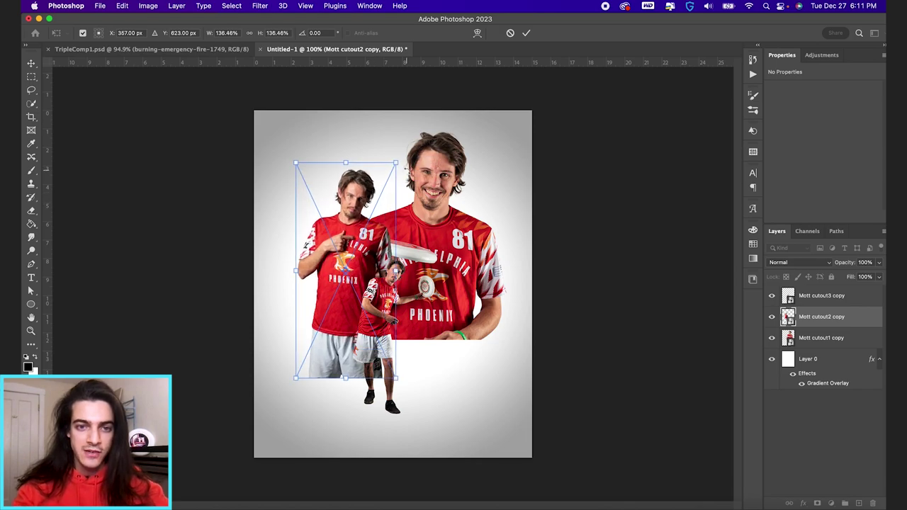
pyautogui.press('Return')
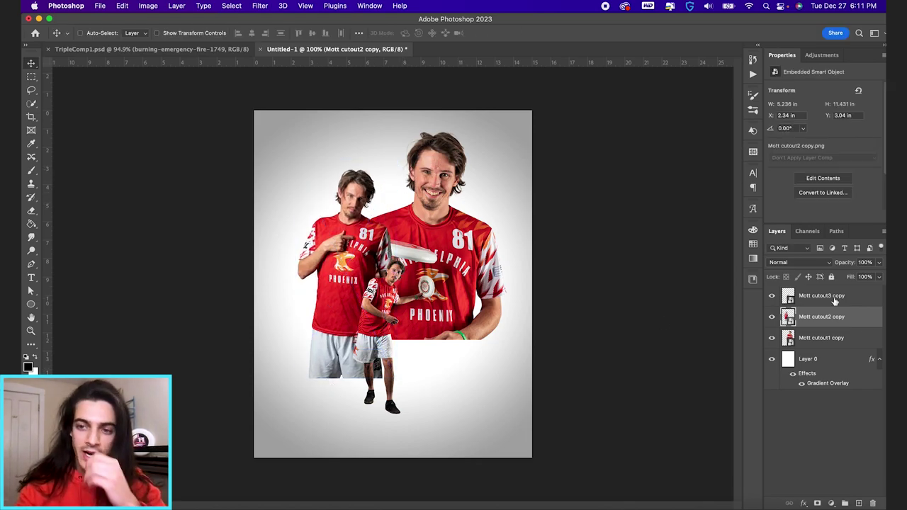
pyautogui.click(834, 300)
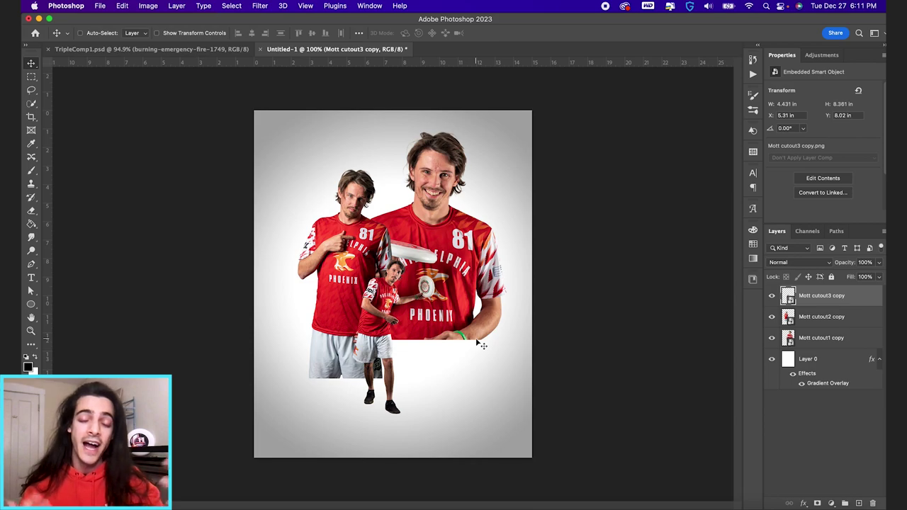
pyautogui.moveTo(398, 364)
pyautogui.mouseDown()
pyautogui.moveTo(421, 376)
pyautogui.moveTo(399, 371)
pyautogui.moveTo(407, 371)
pyautogui.mouseUp()
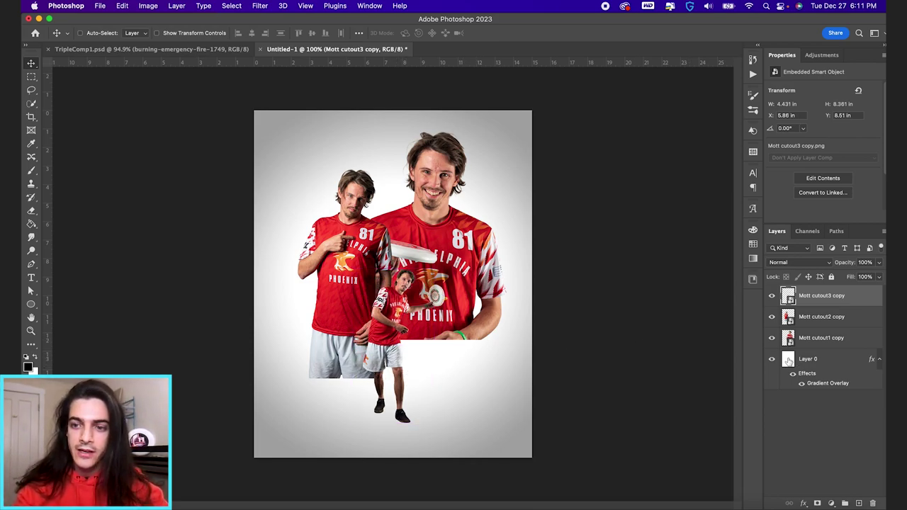
# Step: Add a layer mask to Mott cutout1 copy and paint black to fade the large shirt's lower edge
pyautogui.click(822, 337)
pyautogui.click(817, 503)
pyautogui.press('b')
pyautogui.press('x')
pyautogui.press(']')
pyautogui.moveTo(518, 404)
pyautogui.mouseDown()
pyautogui.moveTo(352, 409)
pyautogui.moveTo(518, 425)
pyautogui.moveTo(392, 433)
pyautogui.moveTo(455, 381)
pyautogui.moveTo(297, 388)
pyautogui.mouseUp()
pyautogui.press('[')
pyautogui.press('[')
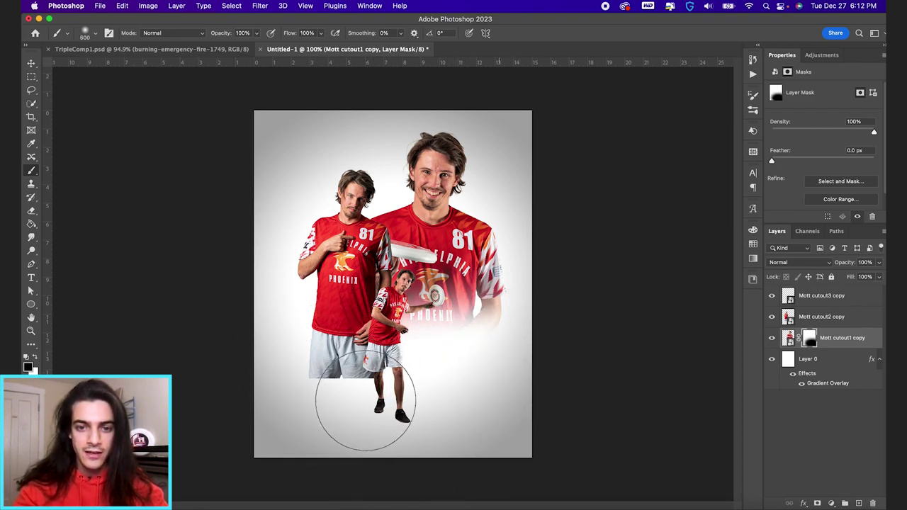
pyautogui.press('[')
# Step: Mask Mott cutout2 copy and fade the left player's shorts into the background
pyautogui.click(822, 317)
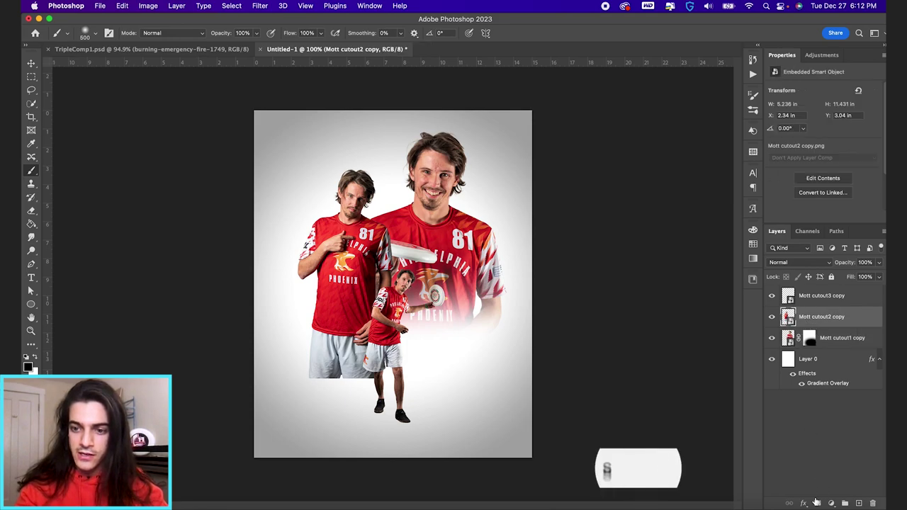
pyautogui.click(817, 503)
pyautogui.moveTo(404, 435)
pyautogui.mouseDown()
pyautogui.moveTo(274, 419)
pyautogui.moveTo(422, 427)
pyautogui.moveTo(355, 427)
pyautogui.moveTo(438, 442)
pyautogui.moveTo(412, 393)
pyautogui.moveTo(365, 389)
pyautogui.mouseUp()
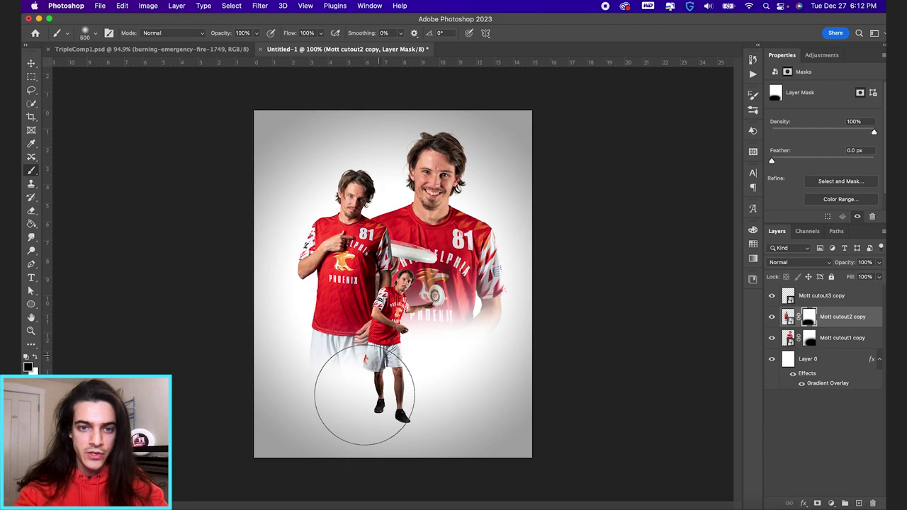
pyautogui.click(828, 296)
# Step: Nudge the small and left players, then horizontally centre the large player on the canvas
pyautogui.press('v')
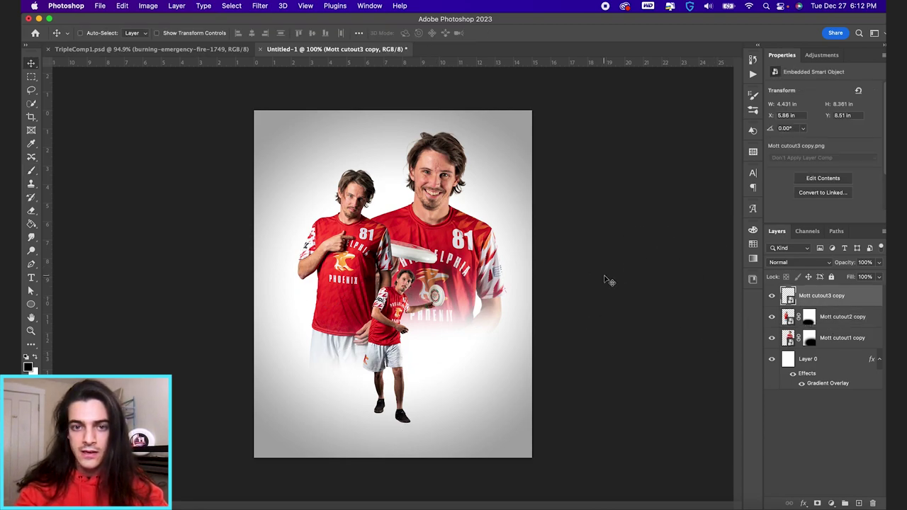
pyautogui.moveTo(513, 284); pyautogui.dragTo(503, 294)
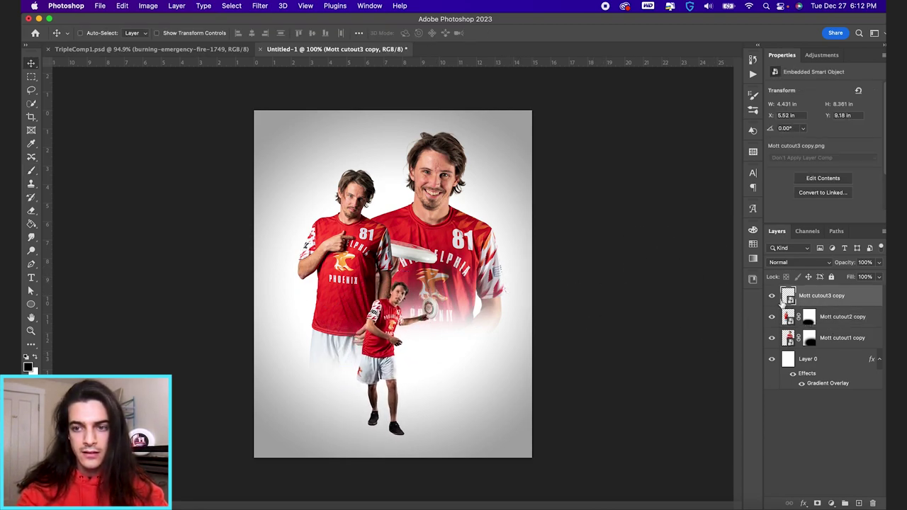
pyautogui.click(787, 319)
pyautogui.moveTo(489, 256); pyautogui.dragTo(482, 274)
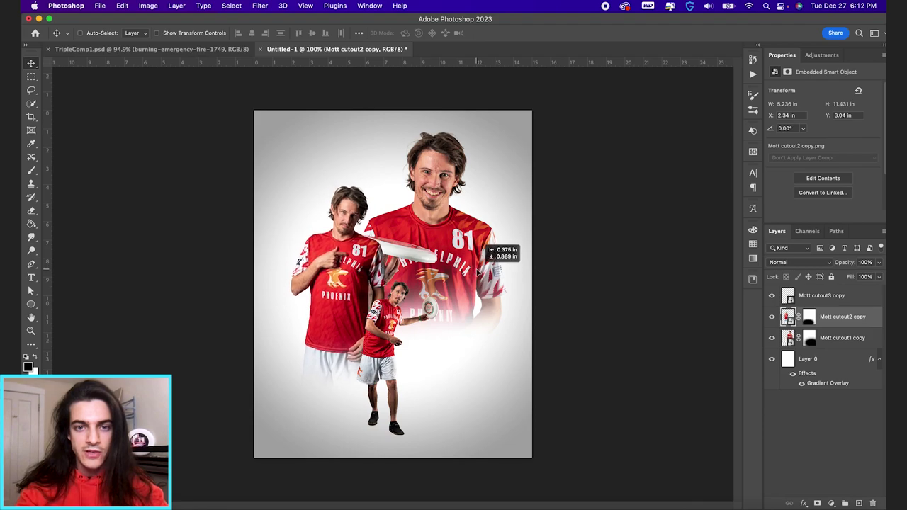
pyautogui.click(788, 338)
pyautogui.hotkey('ctrl', 'a')
pyautogui.click(252, 33)
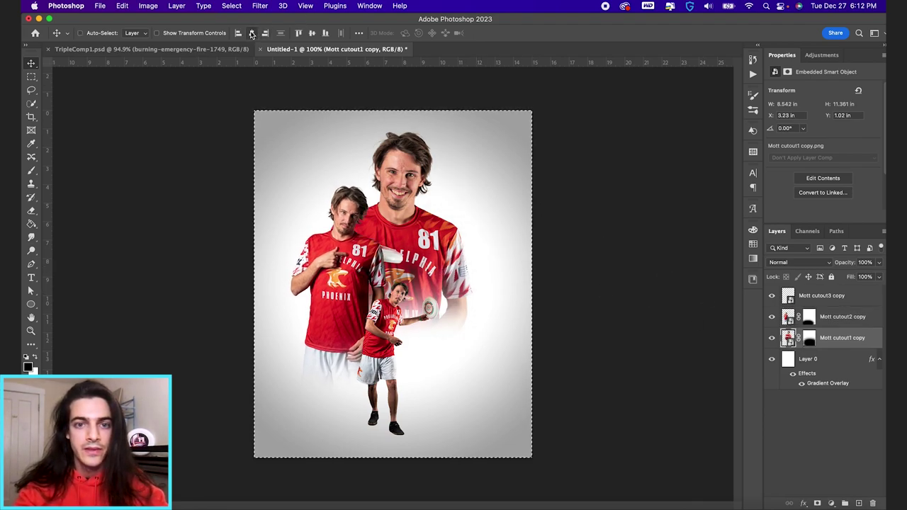
pyautogui.hotkey('ctrl', 'd')
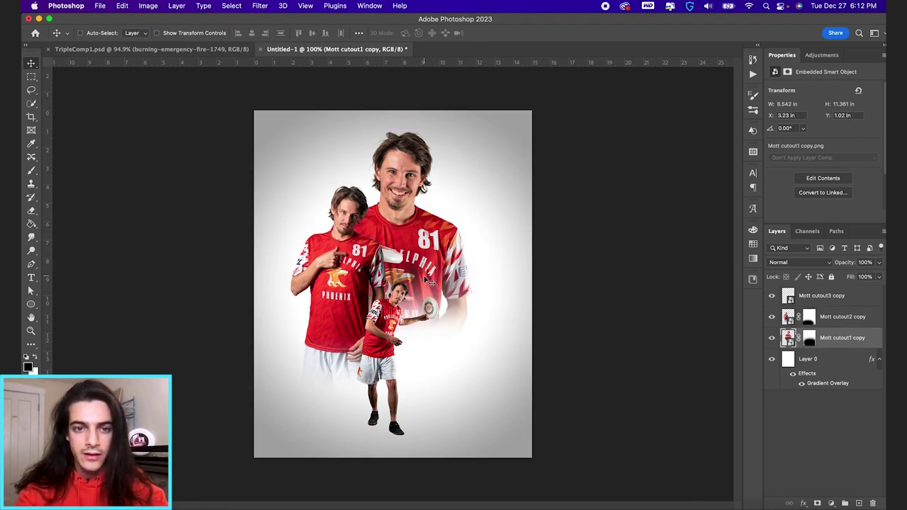
pyautogui.moveTo(428, 278); pyautogui.dragTo(443, 282)
pyautogui.hotkey('ctrl', '0')
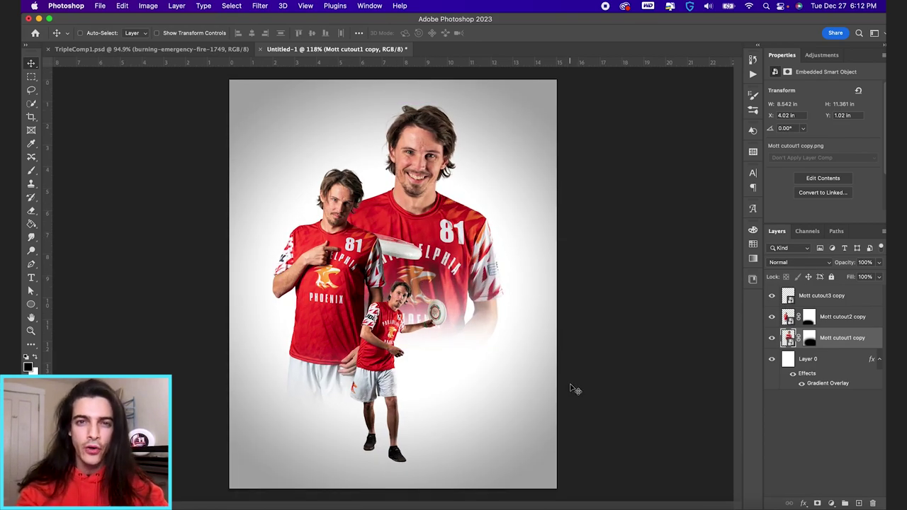
# Step: Reposition the left player and centre the small player below the large one
pyautogui.click(788, 320)
pyautogui.moveTo(509, 349); pyautogui.dragTo(450, 342)
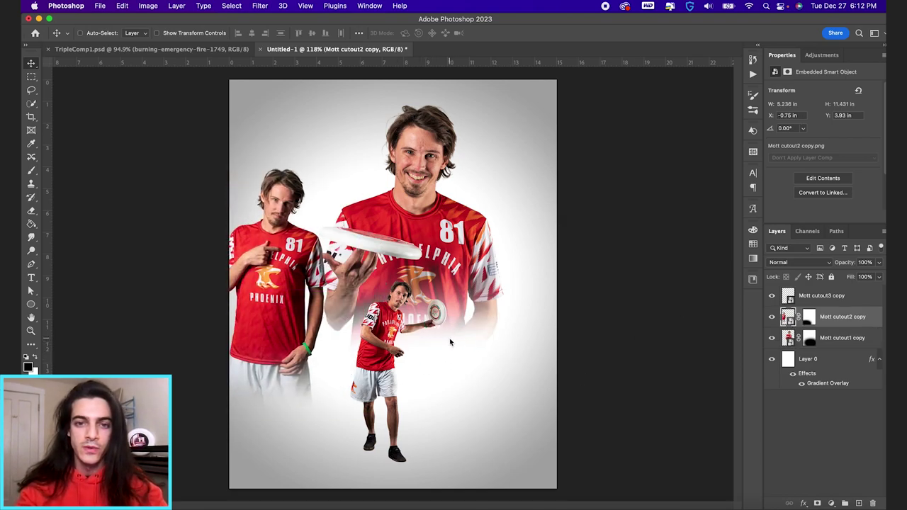
pyautogui.click(791, 298)
pyautogui.moveTo(354, 323); pyautogui.dragTo(466, 324)
pyautogui.moveTo(524, 347); pyautogui.dragTo(448, 354)
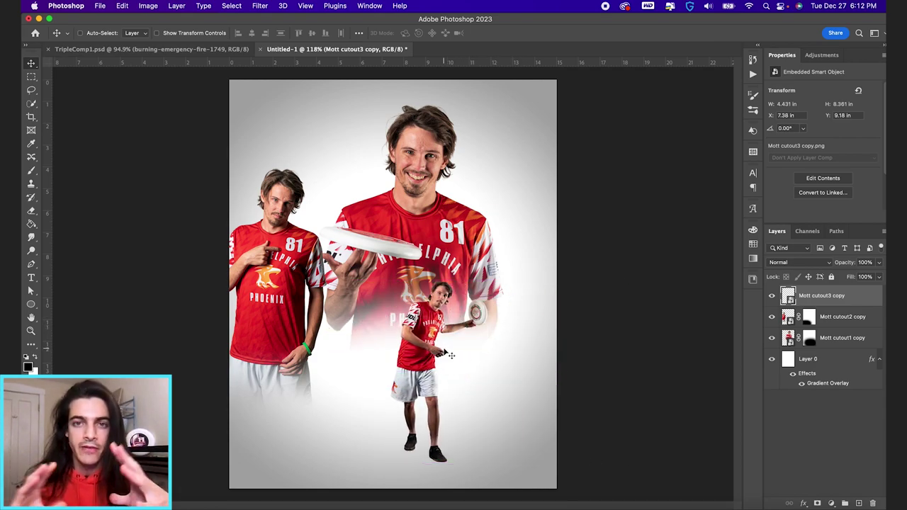
pyautogui.click(791, 317)
pyautogui.moveTo(318, 302); pyautogui.dragTo(337, 298)
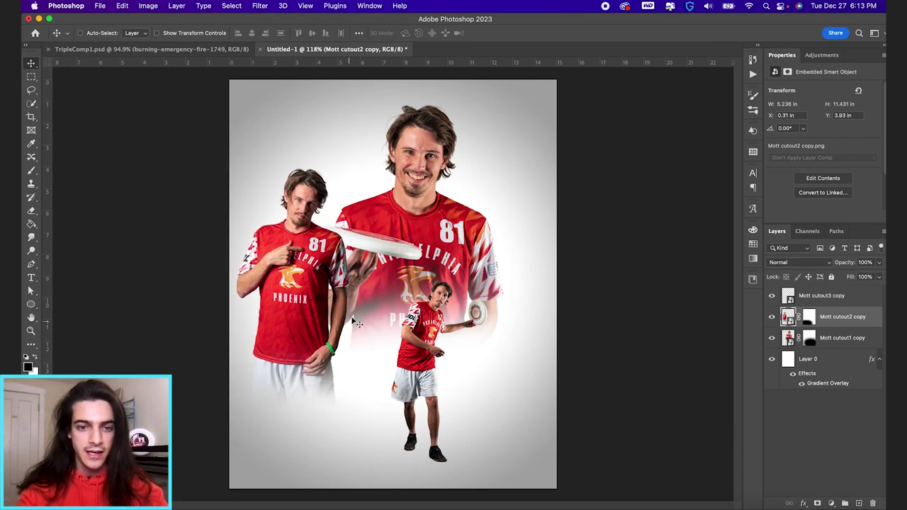
pyautogui.moveTo(294, 276); pyautogui.dragTo(331, 274)
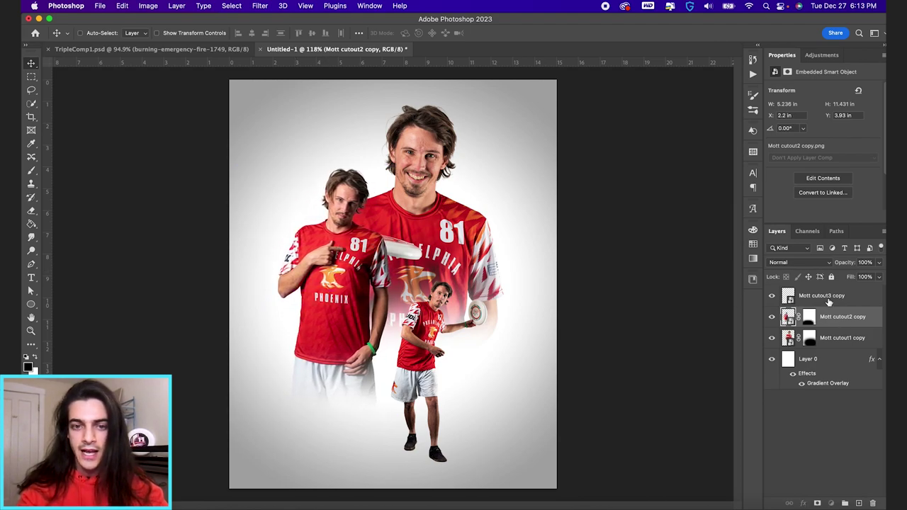
pyautogui.click(826, 300)
pyautogui.moveTo(485, 363); pyautogui.dragTo(465, 364)
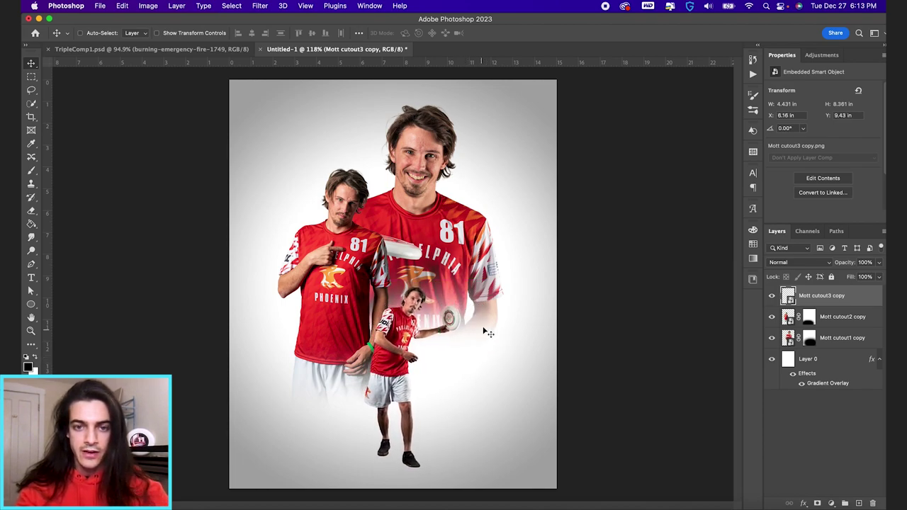
# Step: Enlarge the small player, shrink the left player to about 96%, and lower the large player slightly
pyautogui.press('super+t')
pyautogui.moveTo(462, 280); pyautogui.dragTo(471, 248)
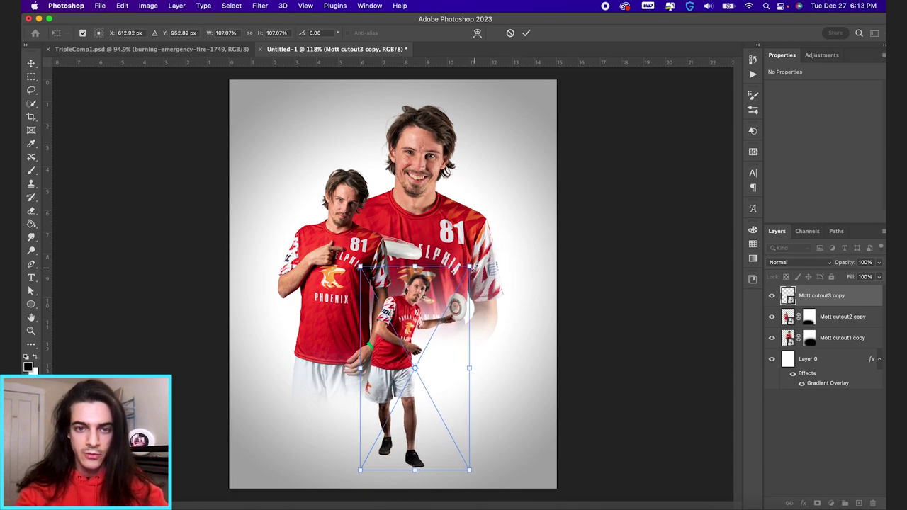
pyautogui.press('Return')
pyautogui.click(779, 320)
pyautogui.press('super+t')
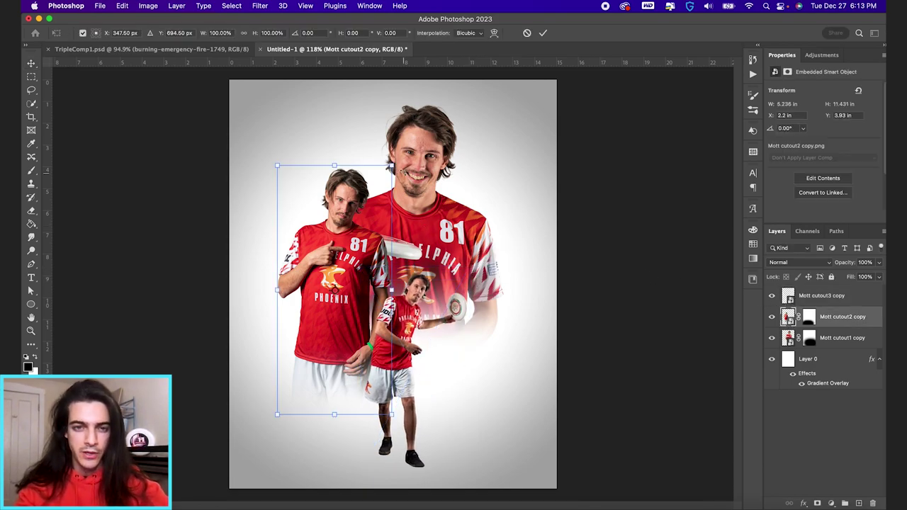
pyautogui.moveTo(391, 165); pyautogui.dragTo(387, 176)
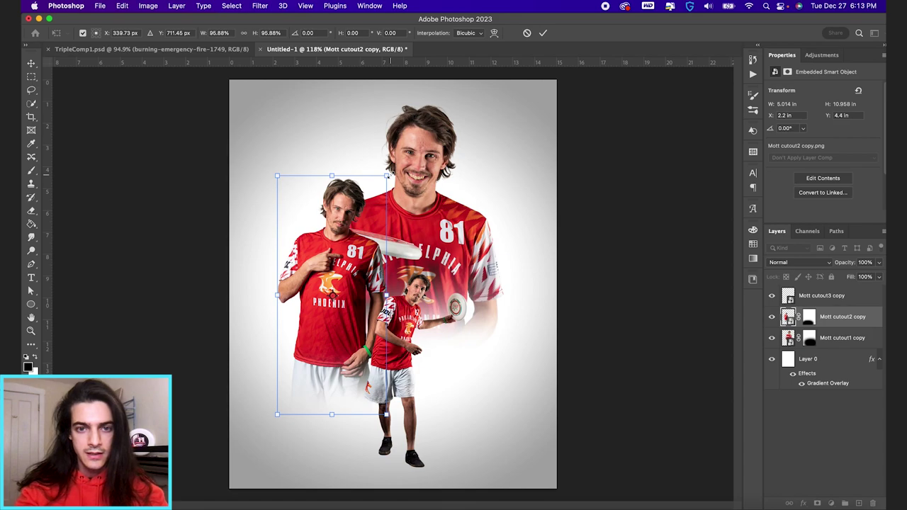
pyautogui.click(537, 361)
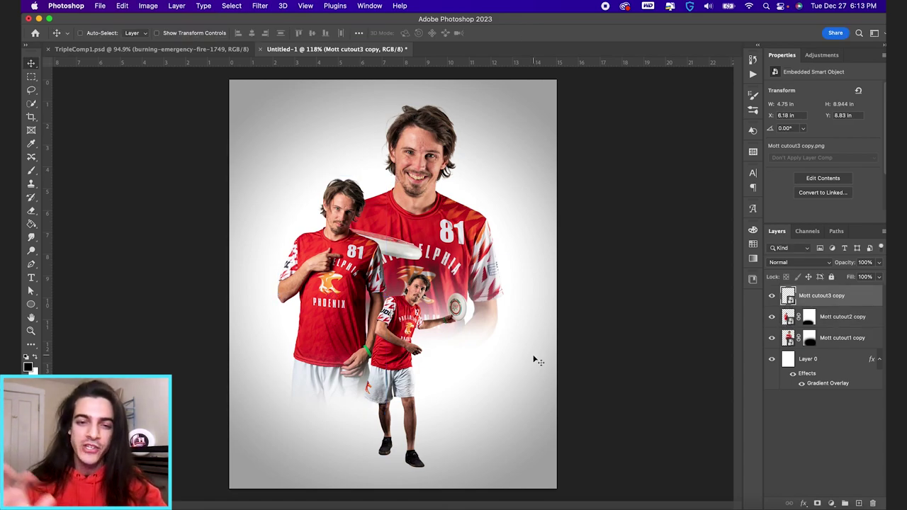
pyautogui.click(788, 339)
pyautogui.moveTo(557, 304); pyautogui.dragTo(545, 300)
pyautogui.moveTo(488, 243); pyautogui.dragTo(489, 257)
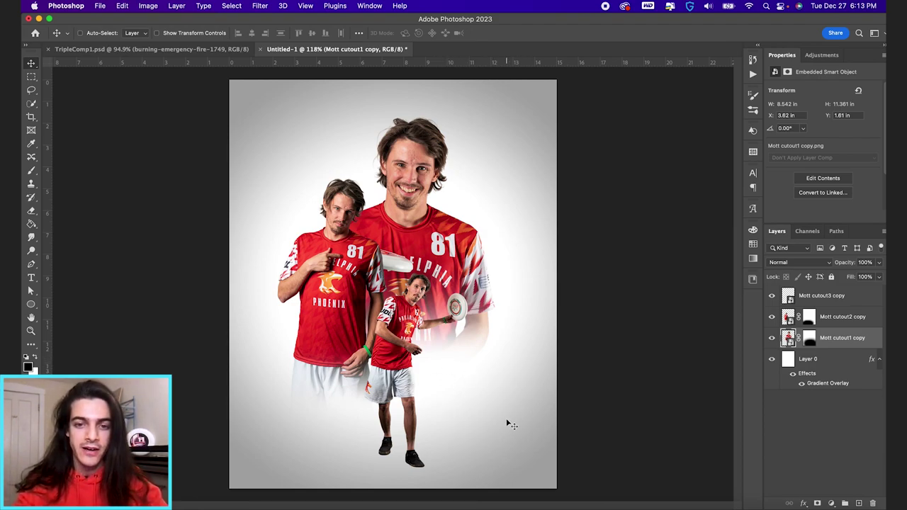
pyautogui.click(797, 297)
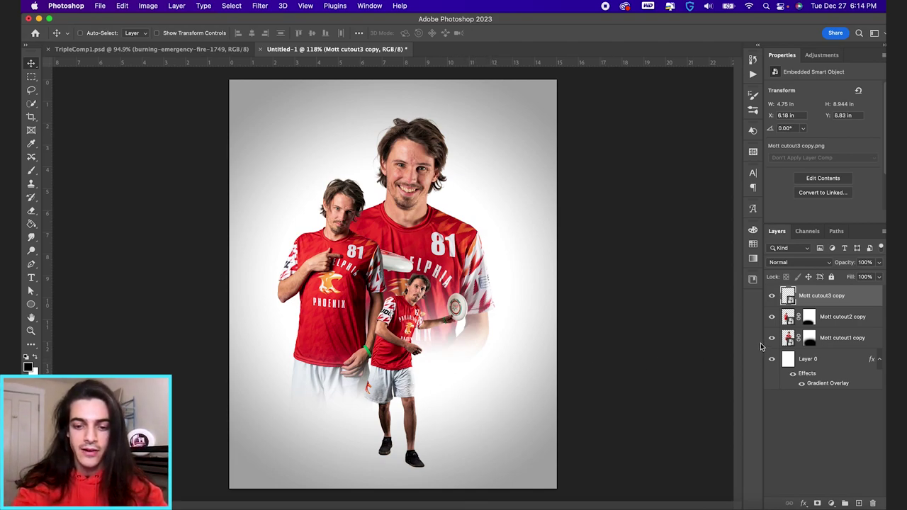
# Step: On a new layer, add the player's name in PHI-NEW red Arty Signature, scaled to about 142 pt
pyautogui.press('super+shift+alt+n')
pyautogui.press('t')
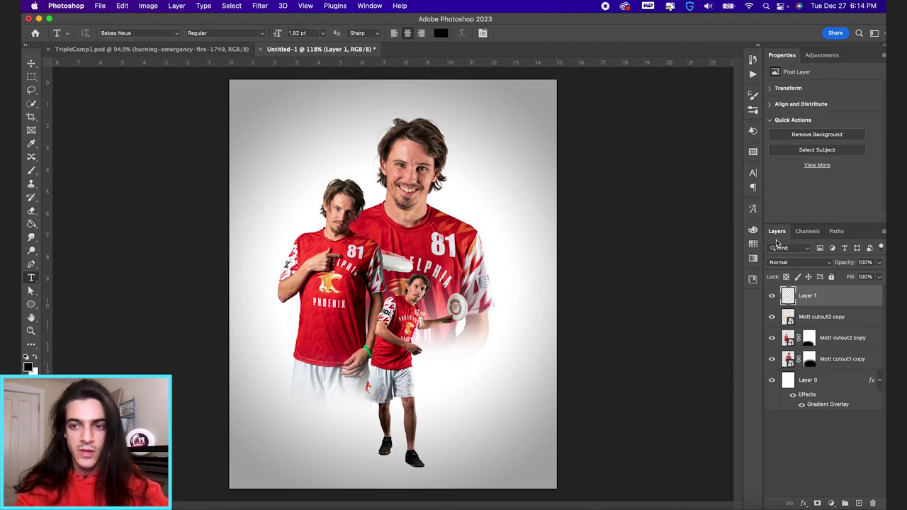
pyautogui.click(753, 244)
pyautogui.click(646, 301)
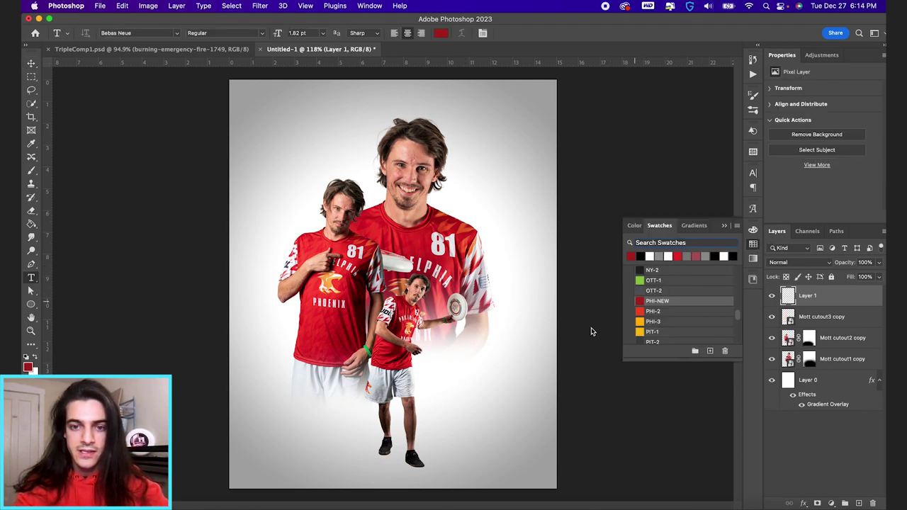
pyautogui.click(449, 388)
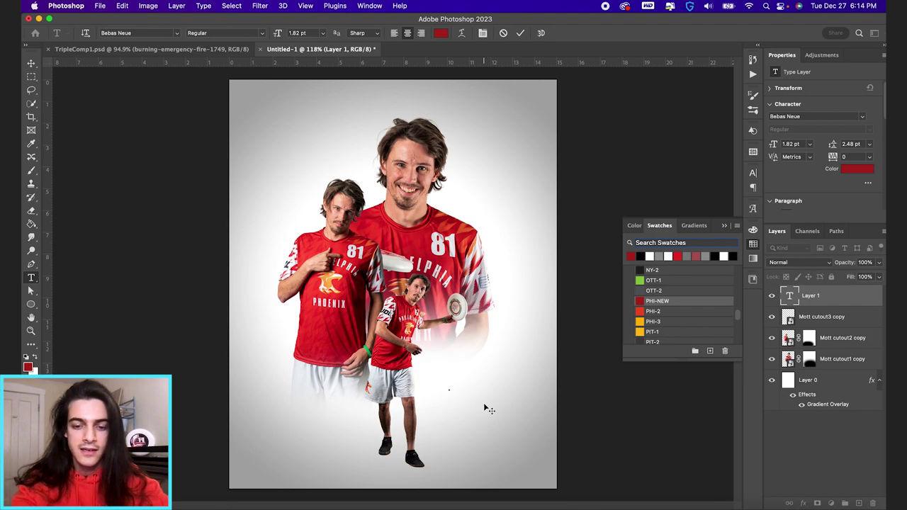
pyautogui.click(150, 33)
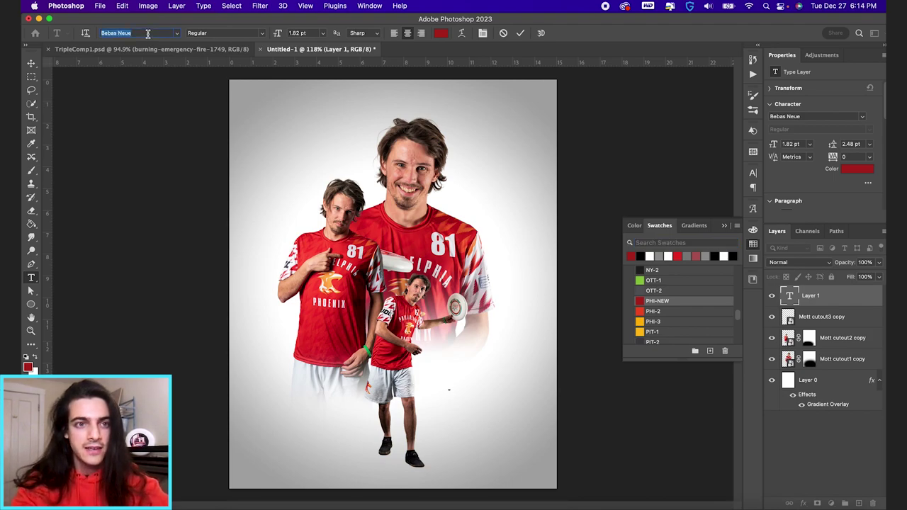
pyautogui.write('arty')
pyautogui.click(166, 64)
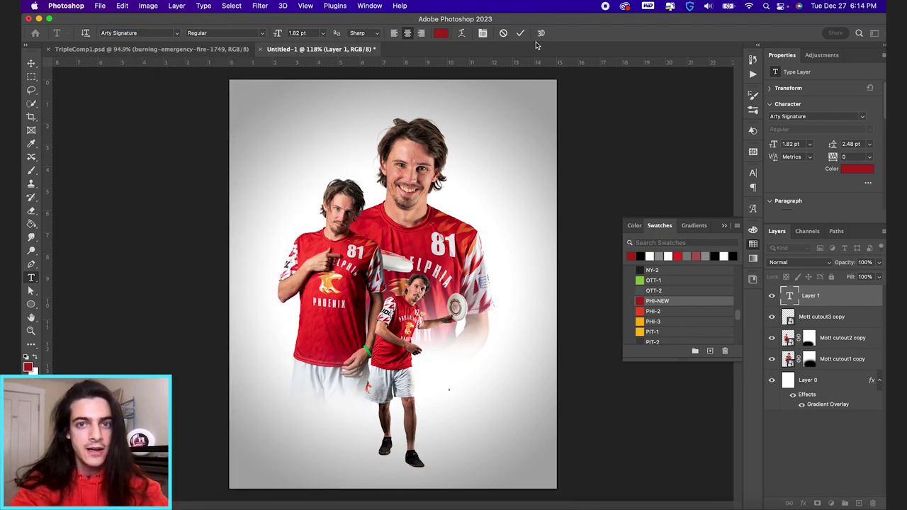
pyautogui.click(520, 32)
pyautogui.hotkey('ctrl', 't')
pyautogui.moveTo(449, 390); pyautogui.dragTo(499, 371)
pyautogui.press('Return')
pyautogui.moveTo(476, 332); pyautogui.dragTo(506, 423)
# Step: Duplicate the signature and retype it as the player's name plus PHILADELPHIA PHOENIX in Termina Black capitals
pyautogui.hotkey('ctrl', 'j')
pyautogui.press('t')
pyautogui.click(472, 419)
pyautogui.hotkey('ctrl', 'a')
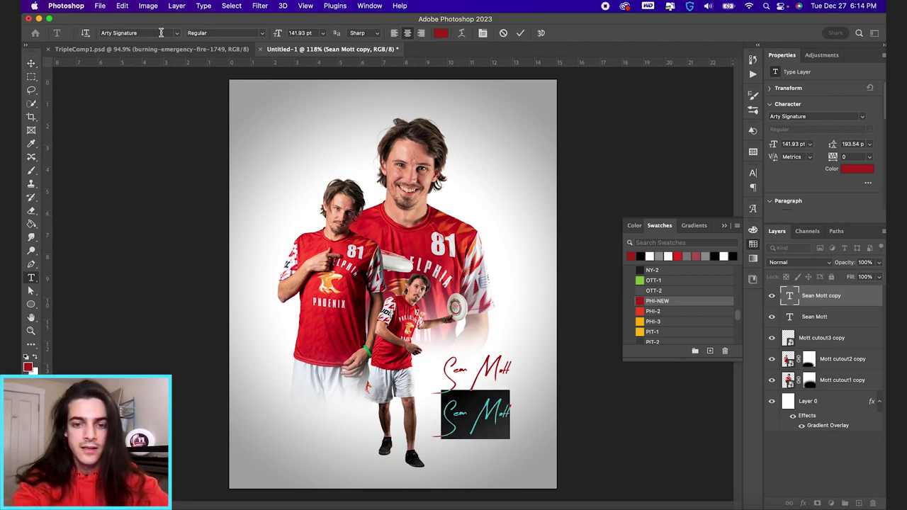
pyautogui.write('SEAN MOTT')
pyautogui.write('PHILADELPHIA PHO')
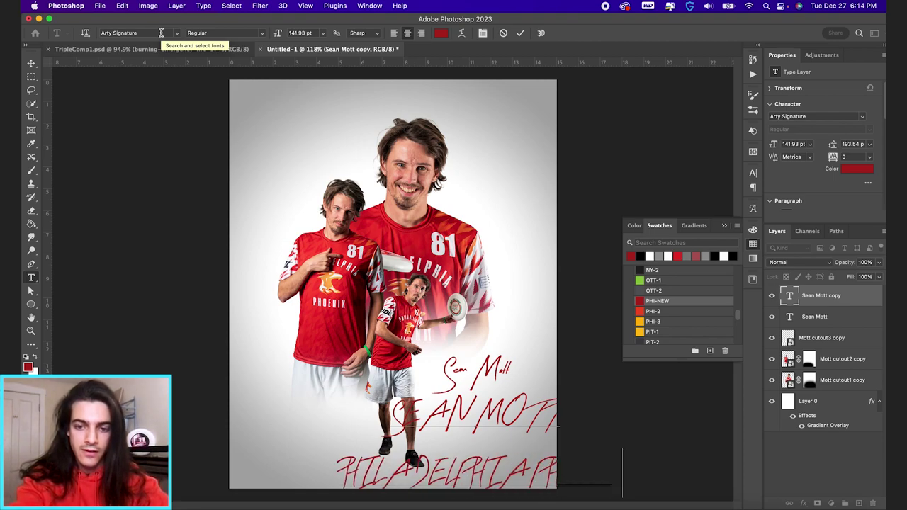
pyautogui.hotkey('ctrl', 'a')
pyautogui.click(161, 33)
pyautogui.write('TERM')
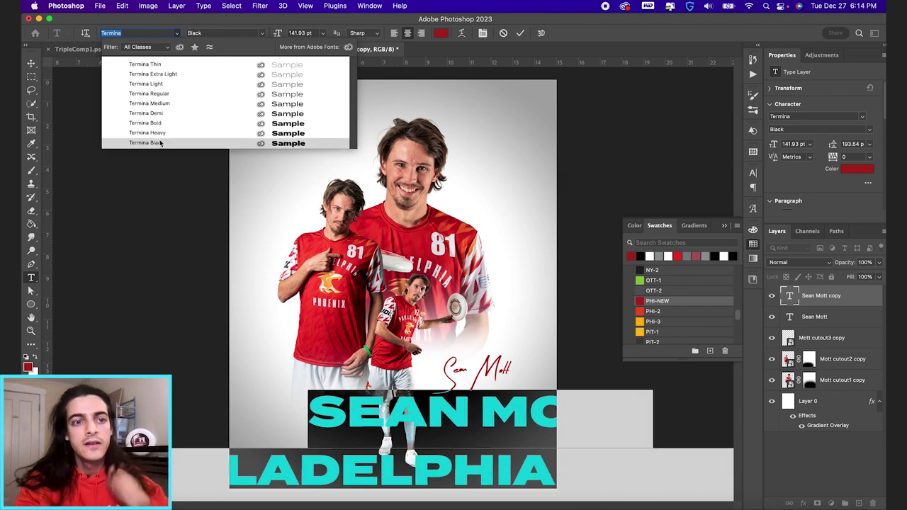
pyautogui.click(160, 143)
pyautogui.click(520, 33)
# Step: Shrink the name/team text below the signature, make PHILADELPHIA PHOENIX Demi weight, and tighten line spacing
pyautogui.hotkey('ctrl', 't')
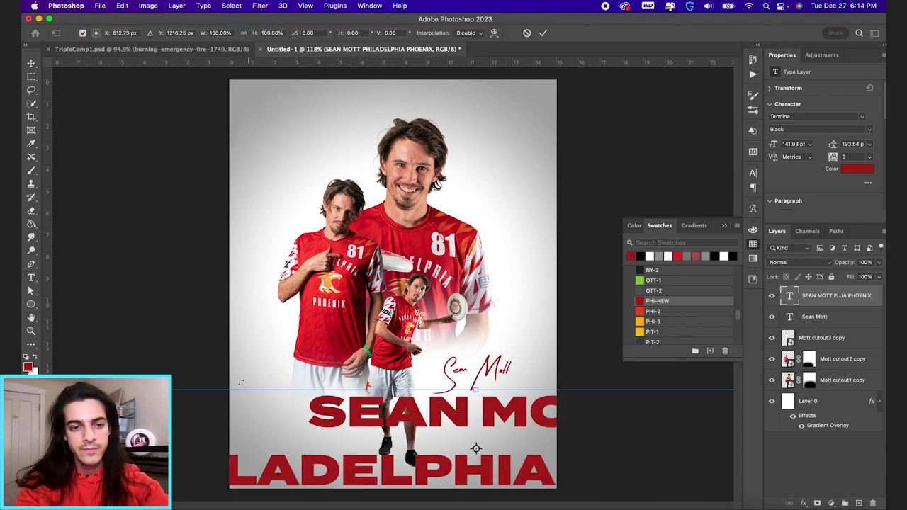
pyautogui.moveTo(172, 389); pyautogui.dragTo(454, 439)
pyautogui.press('Return')
pyautogui.tripleClick(495, 455)
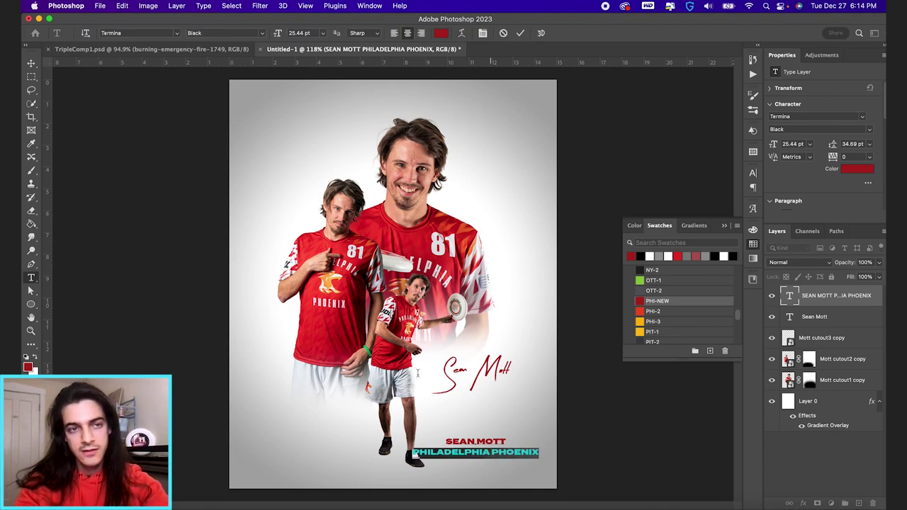
pyautogui.click(260, 37)
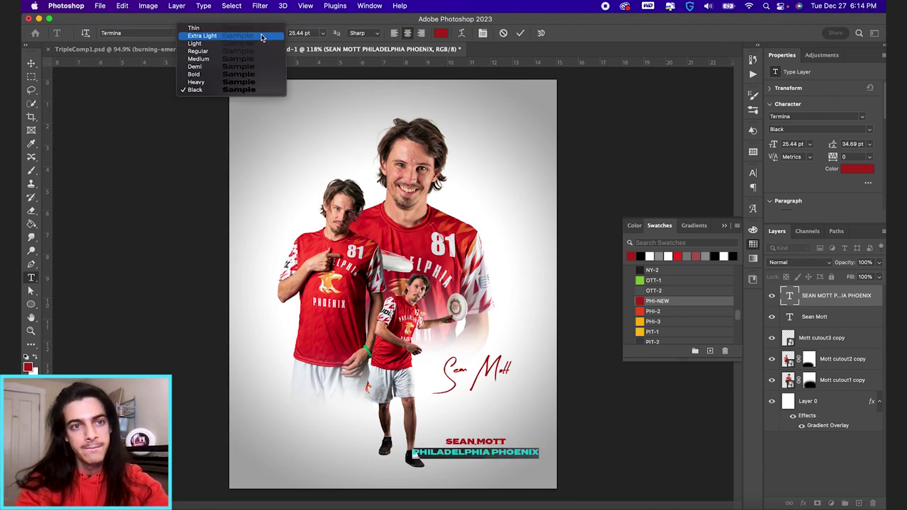
pyautogui.click(249, 69)
pyautogui.click(520, 34)
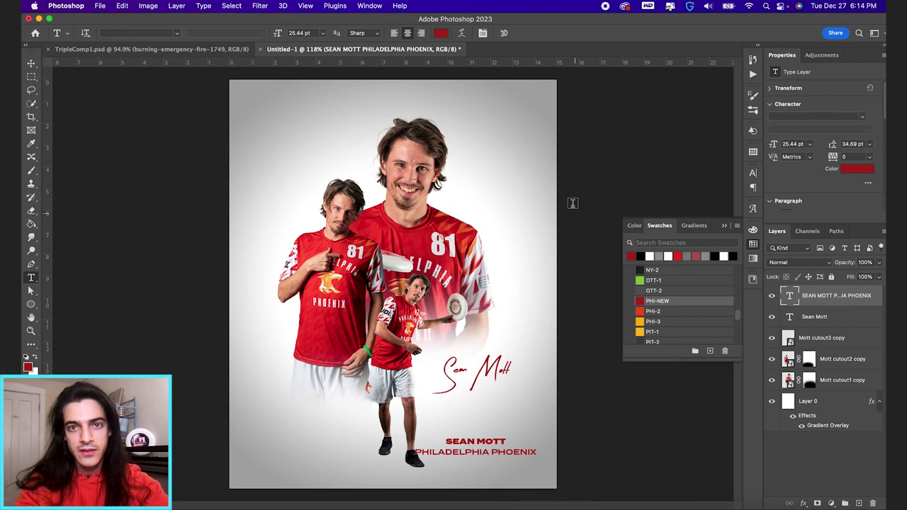
pyautogui.click(485, 34)
pyautogui.moveTo(696, 204); pyautogui.dragTo(691, 204)
# Step: Scale the name/team text to 82% and move it up under the signature
pyautogui.press('super+t')
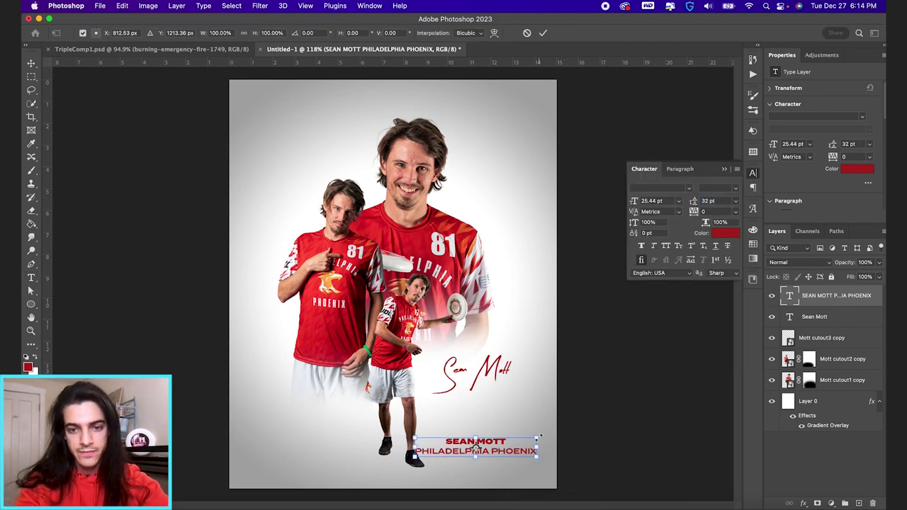
pyautogui.moveTo(544, 433); pyautogui.dragTo(528, 437)
pyautogui.press('Return')
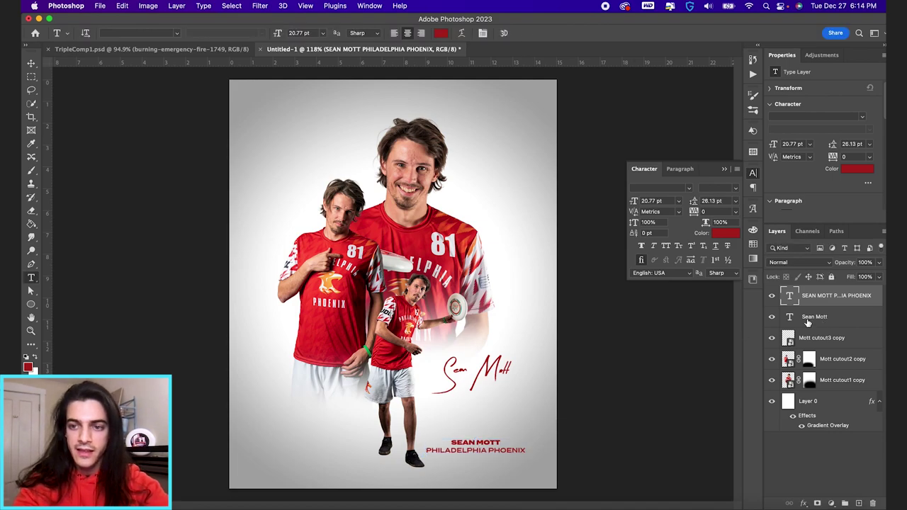
pyautogui.press('v')
pyautogui.moveTo(547, 424); pyautogui.dragTo(543, 424)
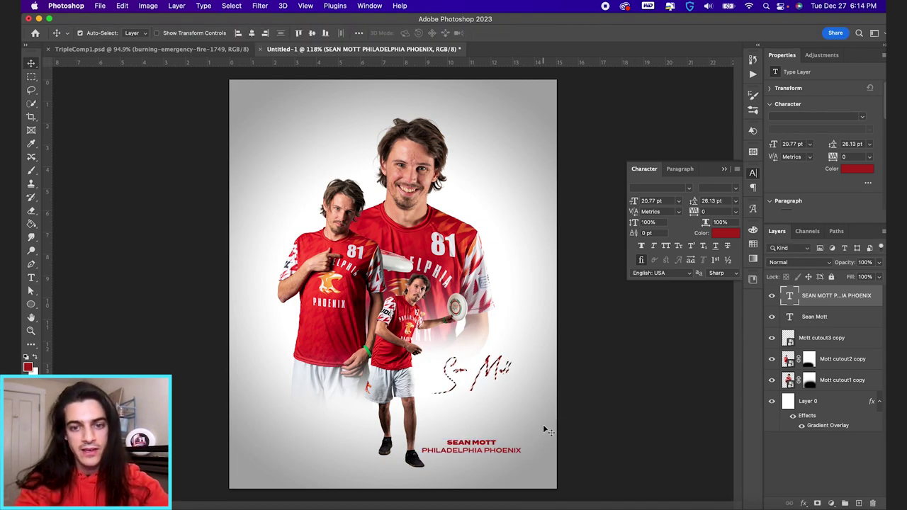
pyautogui.moveTo(515, 464); pyautogui.dragTo(513, 418)
# Step: Scale the signature and name/team text down together and nudge them up and right
pyautogui.click(815, 316)
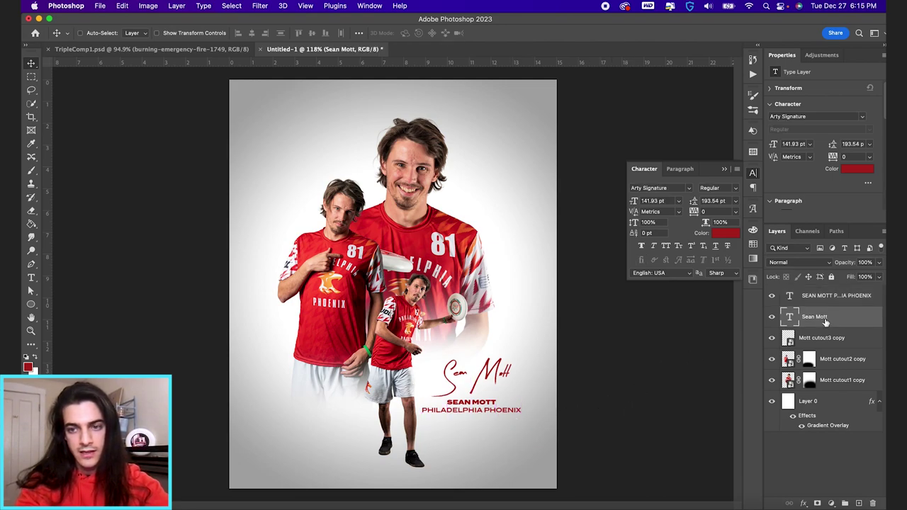
pyautogui.keyDown('shift'); pyautogui.click(826, 296); pyautogui.keyUp('shift')
pyautogui.press('super+t')
pyautogui.moveTo(519, 348); pyautogui.dragTo(520, 383)
pyautogui.press('Return')
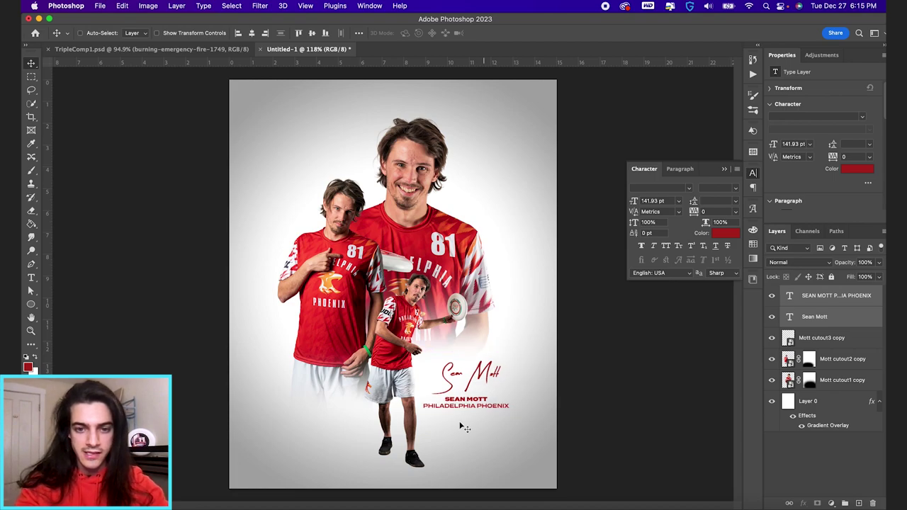
pyautogui.press('Right')
pyautogui.press('Right')
pyautogui.press('Right')
pyautogui.press('Up')
pyautogui.press('Up')
pyautogui.press('Up')
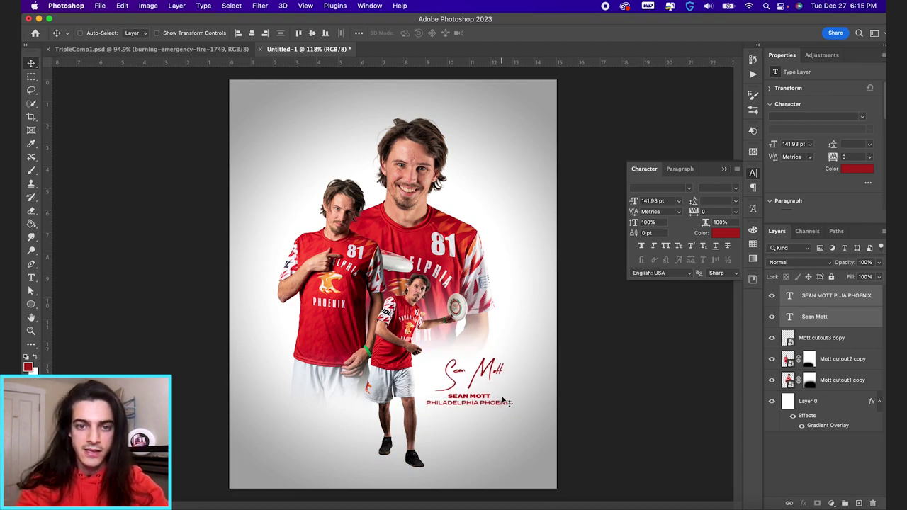
pyautogui.click(441, 476)
# Step: On a new layer, paint a dark dot and squash it into a thin shadow under one shoe
pyautogui.press('super+shift+alt+n')
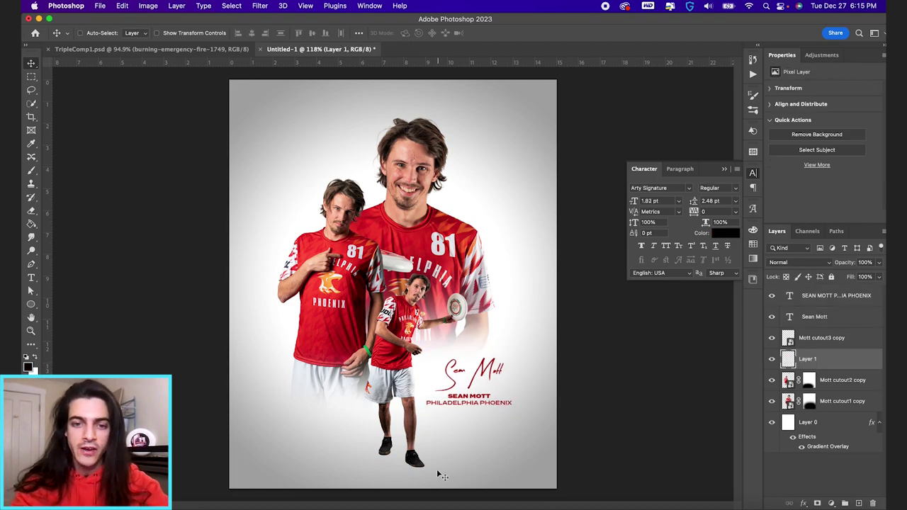
pyautogui.press('b')
pyautogui.click(466, 438)
pyautogui.press('super+t')
pyautogui.moveTo(465, 427)
pyautogui.mouseDown()
pyautogui.moveTo(498, 437)
pyautogui.moveTo(454, 468)
pyautogui.moveTo(418, 473)
pyautogui.mouseUp()
pyautogui.press('Return')
pyautogui.press('v')
pyautogui.press('super+t')
pyautogui.moveTo(464, 455)
pyautogui.mouseDown()
pyautogui.moveTo(473, 457)
pyautogui.moveTo(469, 465)
pyautogui.mouseUp()
pyautogui.press('Return')
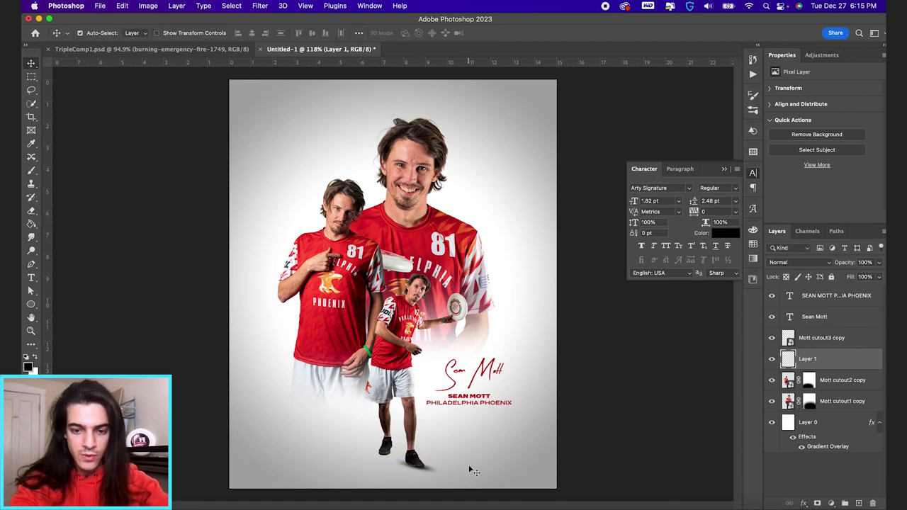
# Step: Duplicate the shadow and rotate the copy into place under the other shoe
pyautogui.press('super+j')
pyautogui.press('super+t')
pyautogui.moveTo(446, 446); pyautogui.dragTo(421, 459)
pyautogui.press('Return')
pyautogui.press('super+t')
pyautogui.press('Return')
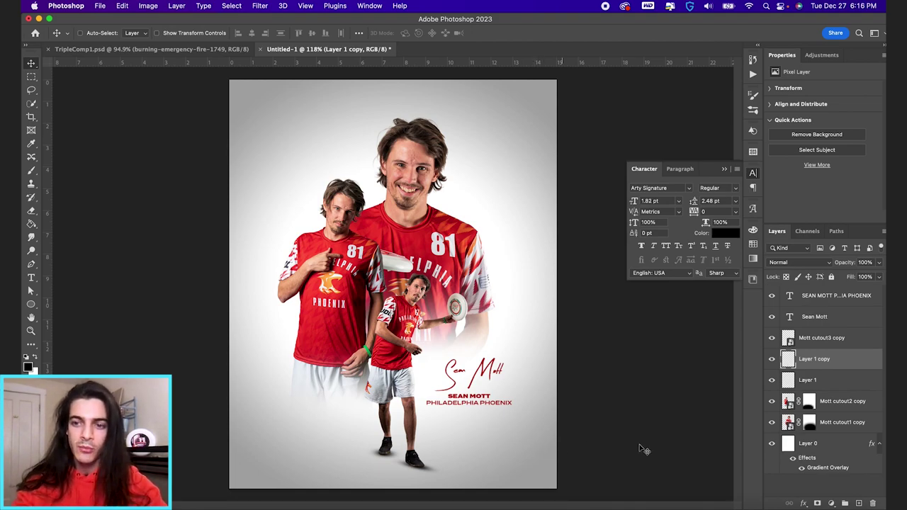
# Step: Group the small player cutout with both shadow layers and name it 'Mott Small Cutout'
pyautogui.keyDown('shift'); pyautogui.click(811, 381); pyautogui.keyUp('shift')
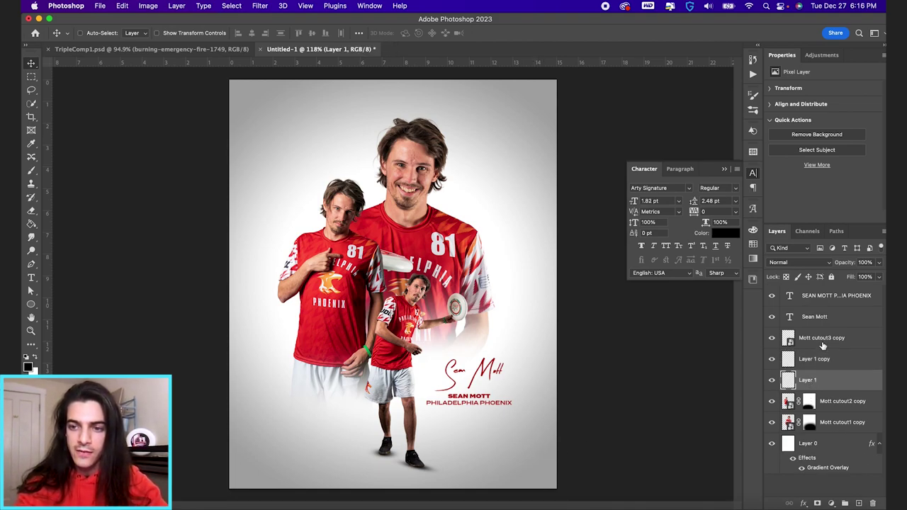
pyautogui.keyDown('shift'); pyautogui.click(822, 339); pyautogui.keyUp('shift')
pyautogui.click(844, 503)
pyautogui.write('Mott Small Cutout')
# Step: Confirm the group name and place the PHI_2020_Emblem2 emblem from Libraries onto the poster
pyautogui.press('Return')
pyautogui.click(753, 279)
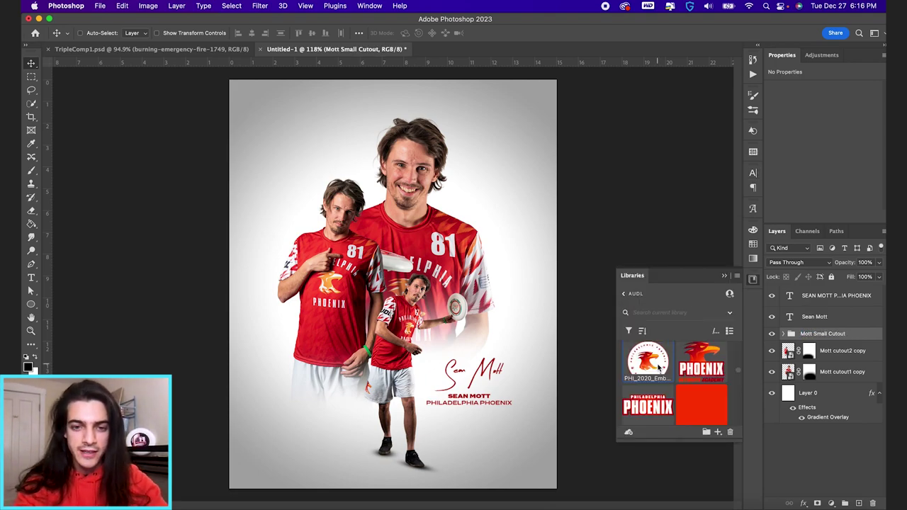
pyautogui.moveTo(647, 361); pyautogui.dragTo(333, 305)
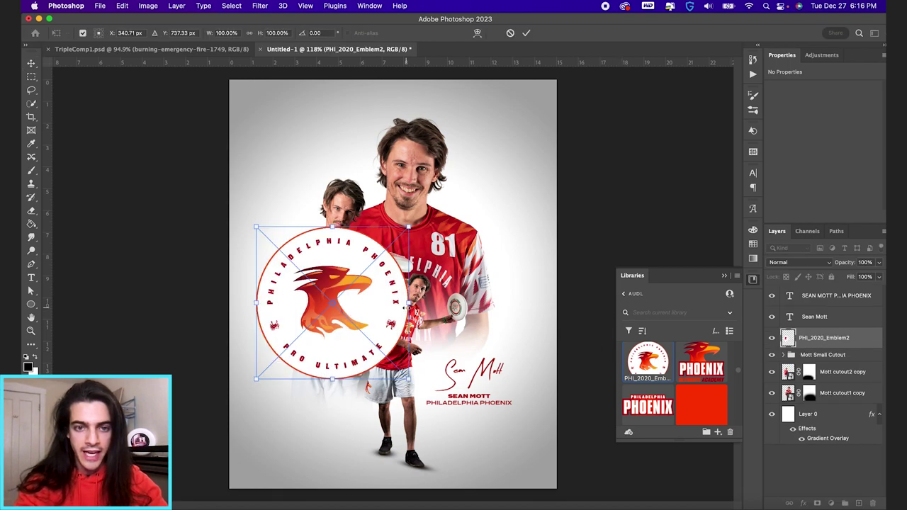
pyautogui.press('Return')
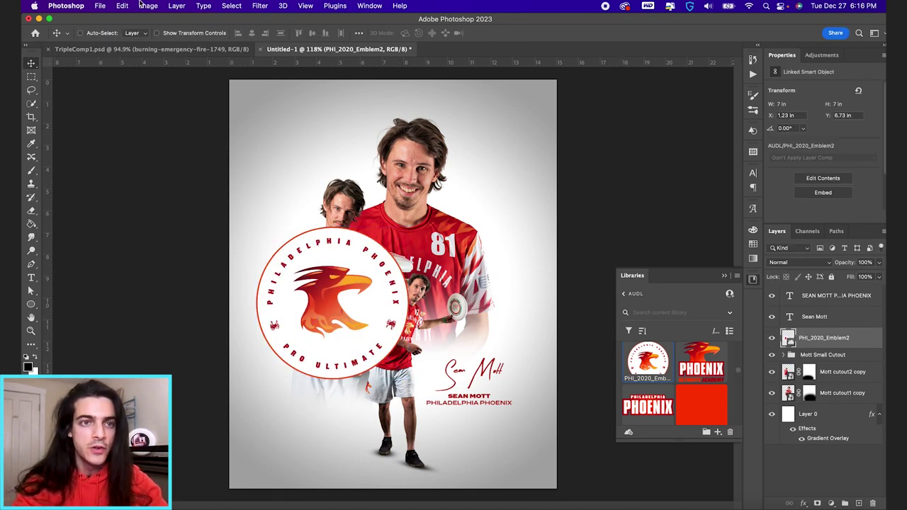
# Step: Flatten and shrink the emblem with a perspective transform, then move it below the small-cutout group
pyautogui.click(121, 6)
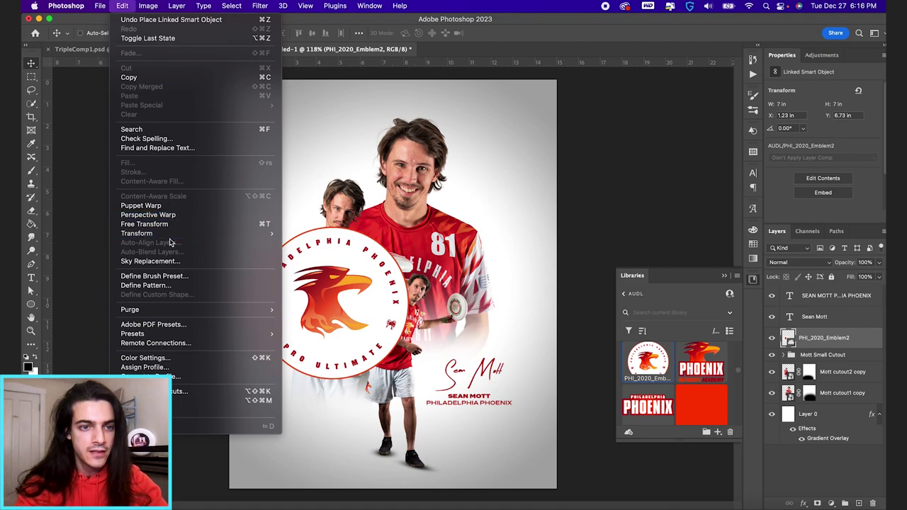
pyautogui.moveTo(268, 231)
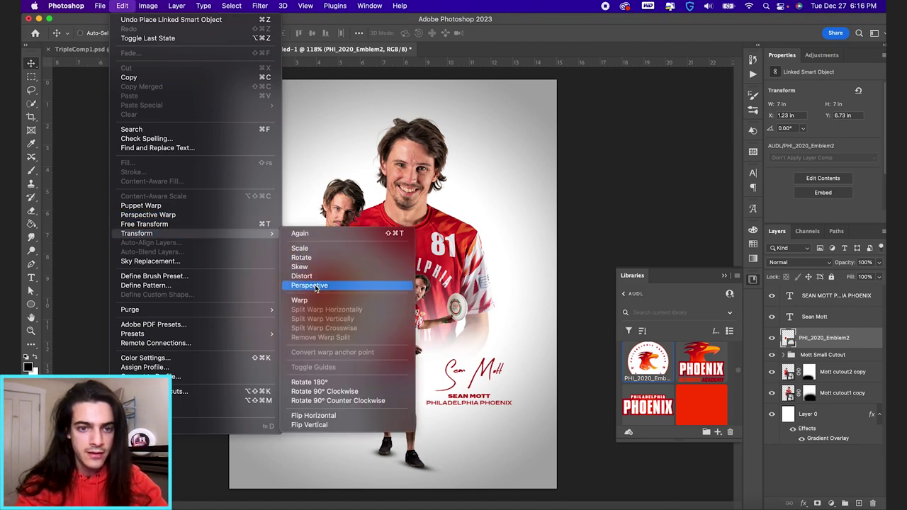
pyautogui.click(314, 285)
pyautogui.moveTo(409, 382); pyautogui.dragTo(551, 348)
pyautogui.moveTo(414, 236); pyautogui.dragTo(442, 430)
pyautogui.press('Return')
pyautogui.moveTo(787, 343); pyautogui.dragTo(789, 364)
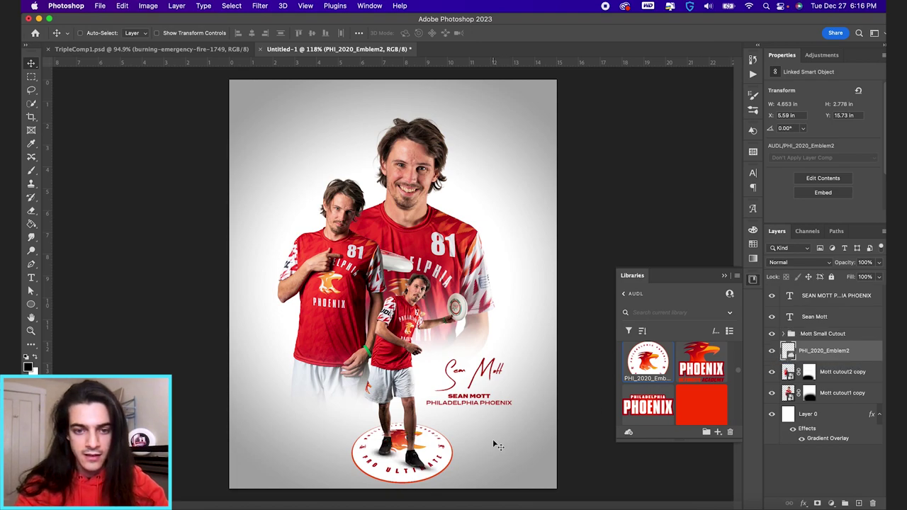
# Step: Refine the emblem's perspective so its base is wider and it sits lower under the feet
pyautogui.click(122, 6)
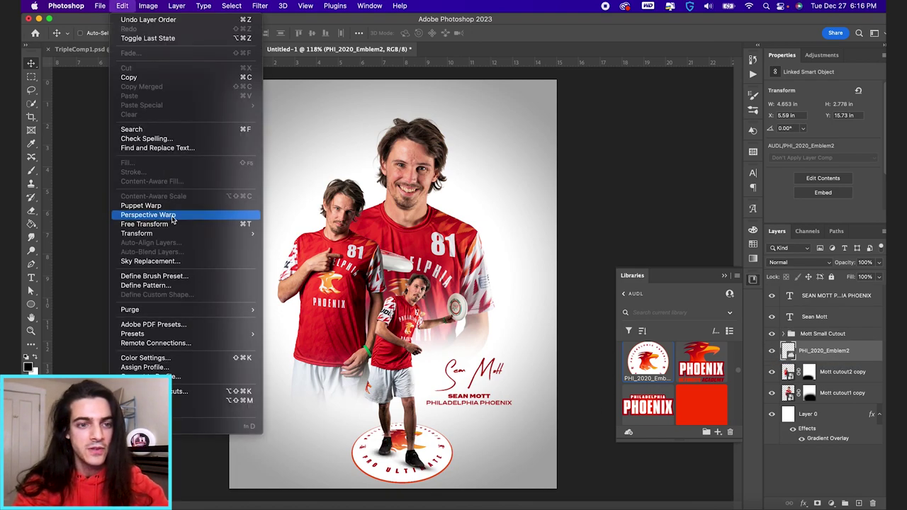
pyautogui.moveTo(240, 234)
pyautogui.click(289, 285)
pyautogui.moveTo(459, 482); pyautogui.dragTo(542, 482)
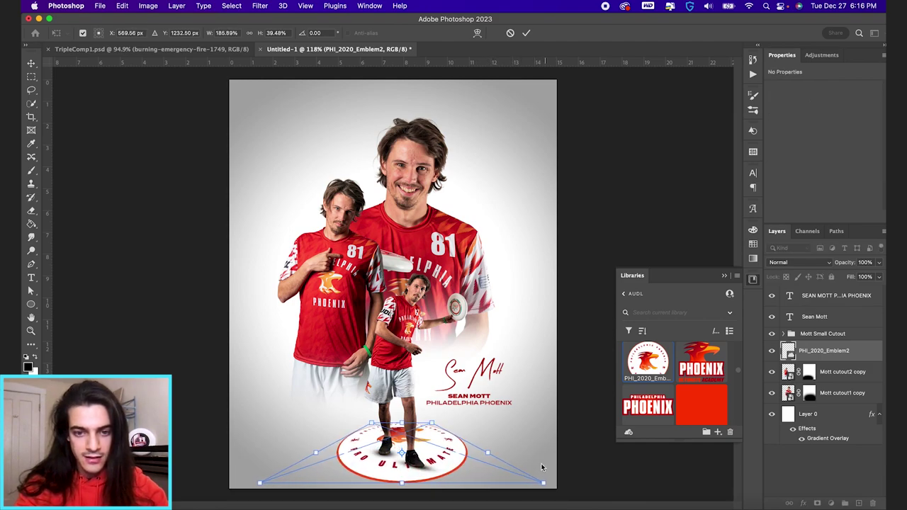
pyautogui.moveTo(444, 440); pyautogui.dragTo(446, 447)
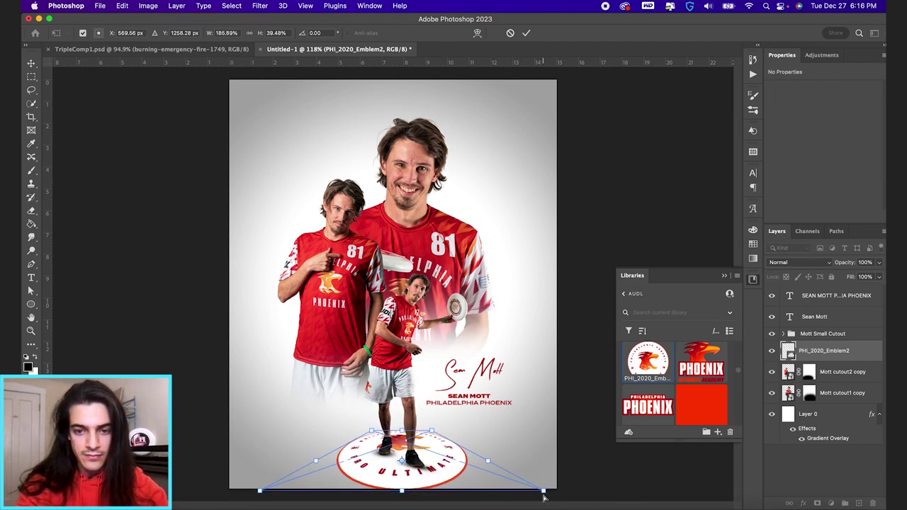
pyautogui.moveTo(544, 494); pyautogui.dragTo(576, 485)
pyautogui.moveTo(474, 475); pyautogui.dragTo(473, 477)
pyautogui.press('Return')
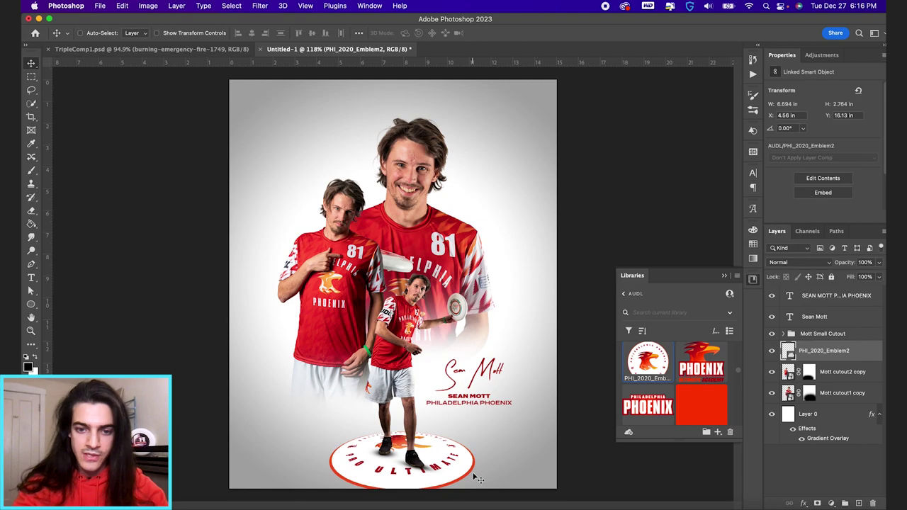
# Step: Raise all the artwork slightly and scale it down to about 96%
pyautogui.click(840, 394)
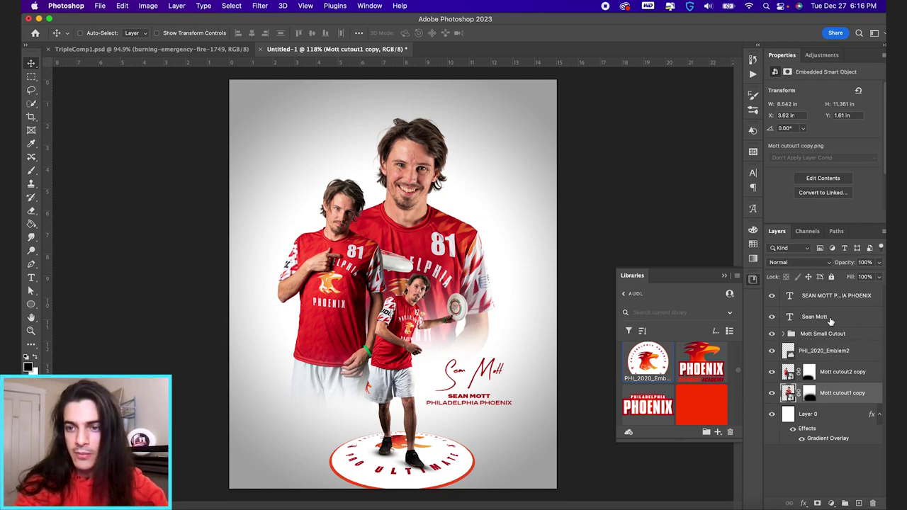
pyautogui.keyDown('shift'); pyautogui.click(833, 296); pyautogui.keyUp('shift')
pyautogui.moveTo(506, 391); pyautogui.dragTo(507, 376)
pyautogui.press('super+t')
pyautogui.moveTo(513, 100); pyautogui.dragTo(506, 108)
pyautogui.press('Return')
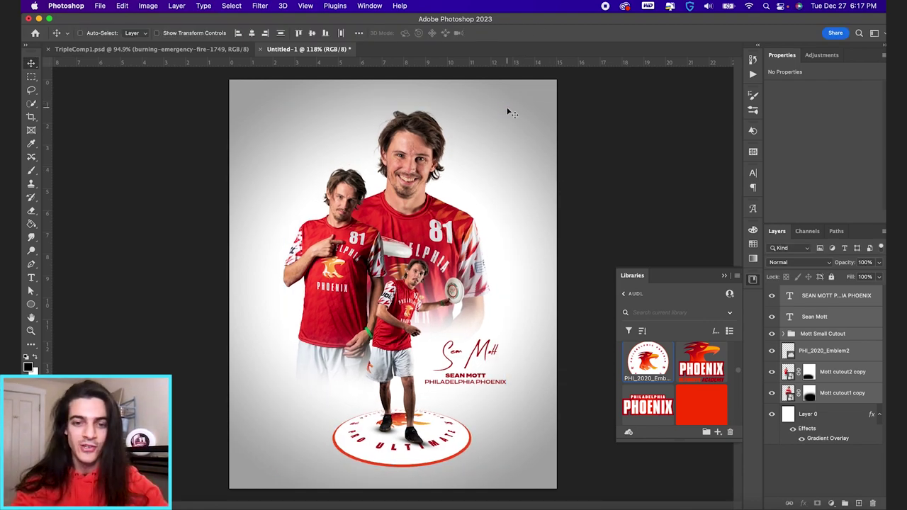
pyautogui.click(790, 354)
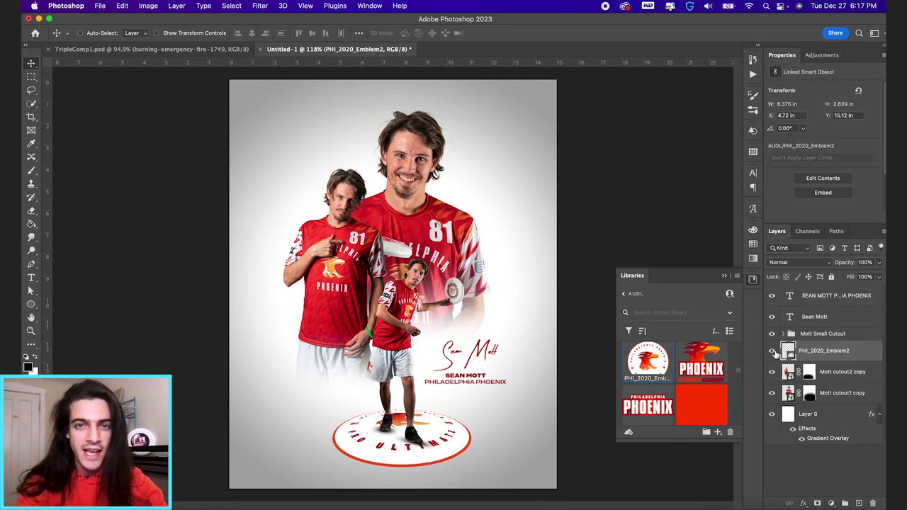
# Step: Add a drop shadow to the emblem at 100% opacity and 15 px distance
pyautogui.click(804, 503)
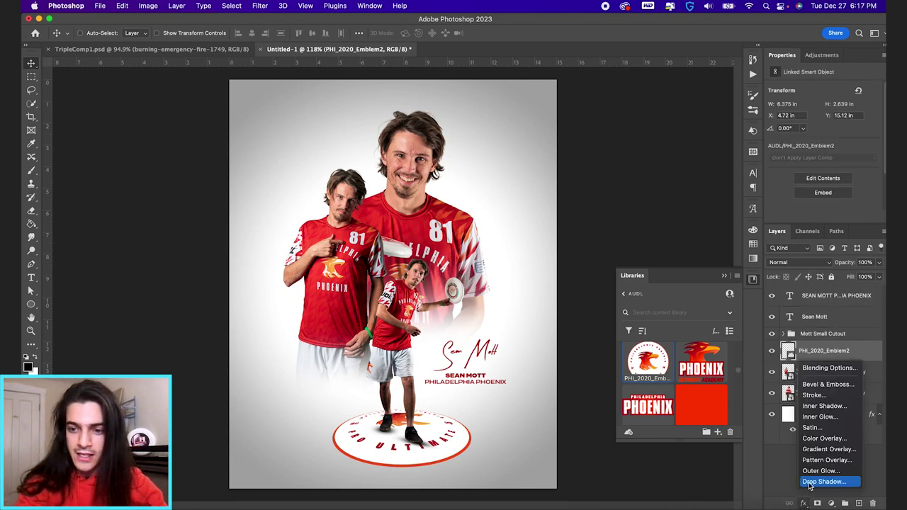
pyautogui.click(821, 482)
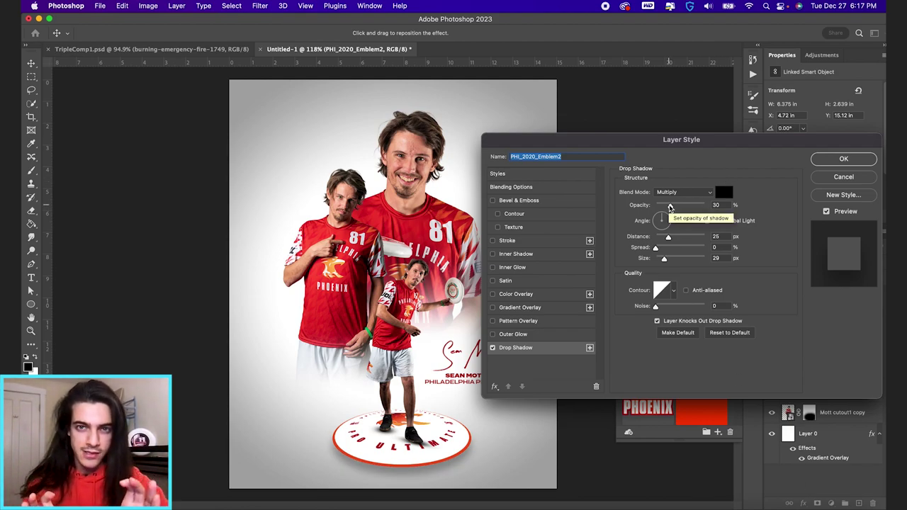
pyautogui.moveTo(670, 207); pyautogui.dragTo(707, 209)
pyautogui.moveTo(668, 238); pyautogui.dragTo(626, 262)
pyautogui.moveTo(671, 239); pyautogui.dragTo(664, 239)
# Step: Colour the shadow PHI-NEW red with Normal blend mode and apply it
pyautogui.moveTo(708, 139); pyautogui.dragTo(362, 77)
pyautogui.click(753, 244)
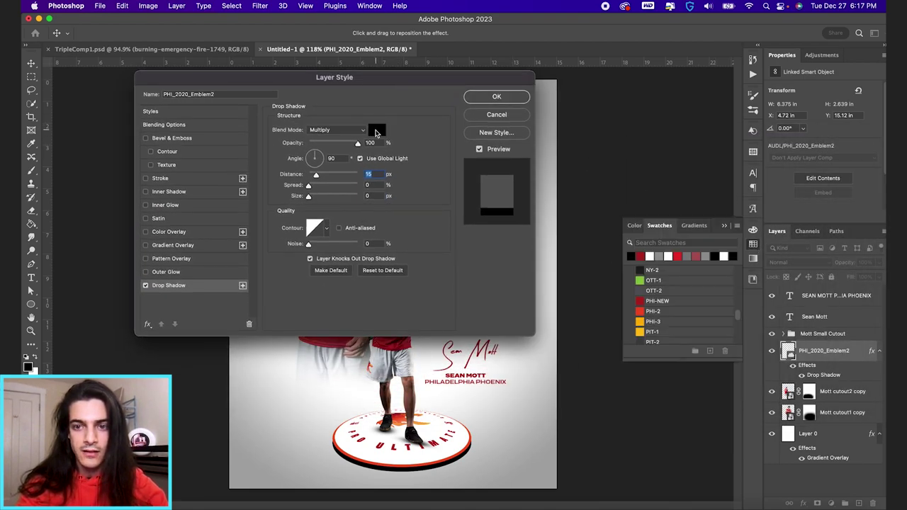
pyautogui.click(376, 131)
pyautogui.click(641, 300)
pyautogui.press('Return')
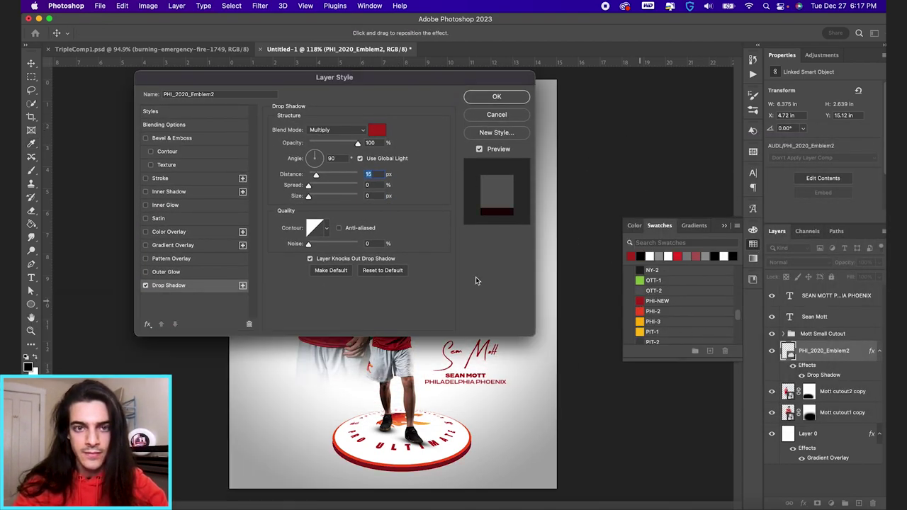
pyautogui.click(337, 131)
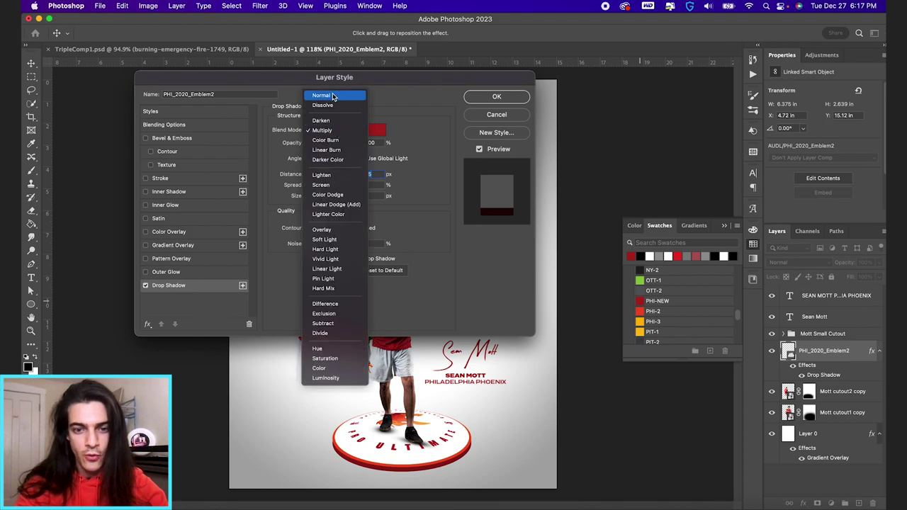
pyautogui.click(333, 96)
pyautogui.click(496, 97)
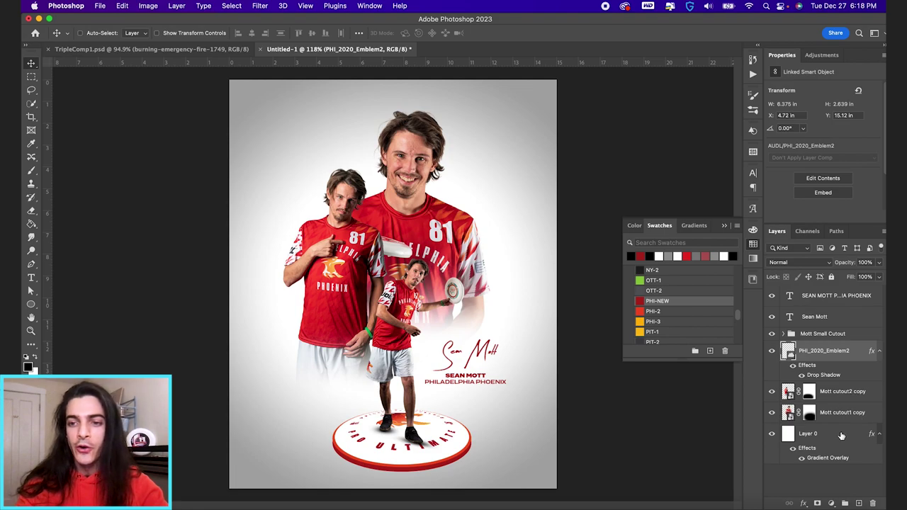
pyautogui.click(879, 354)
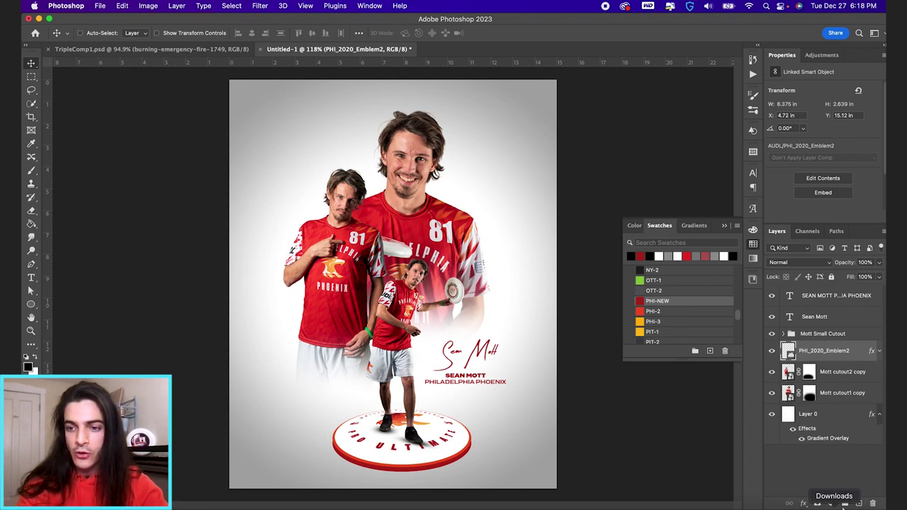
# Step: Group the emblem and give Group 1 a 000000 drop shadow: 40% opacity, 25 px distance, 43 px size
pyautogui.click(844, 503)
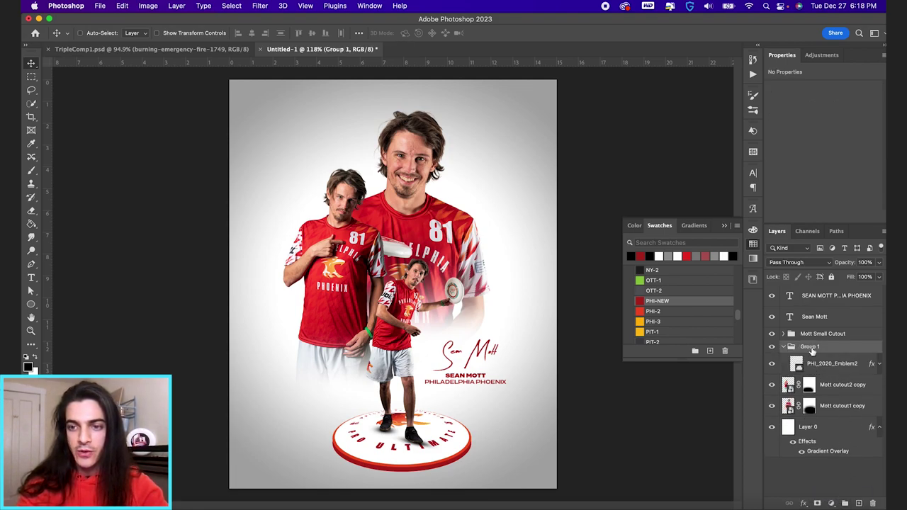
pyautogui.click(784, 347)
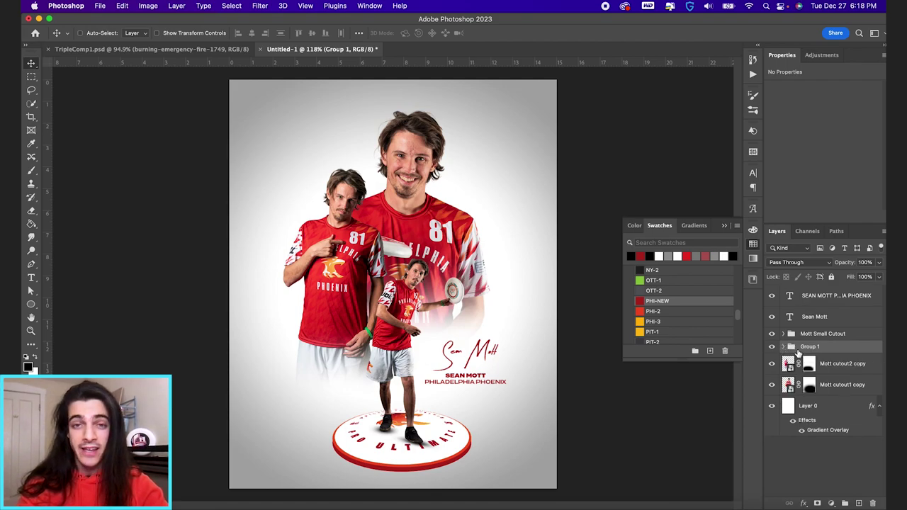
pyautogui.click(805, 503)
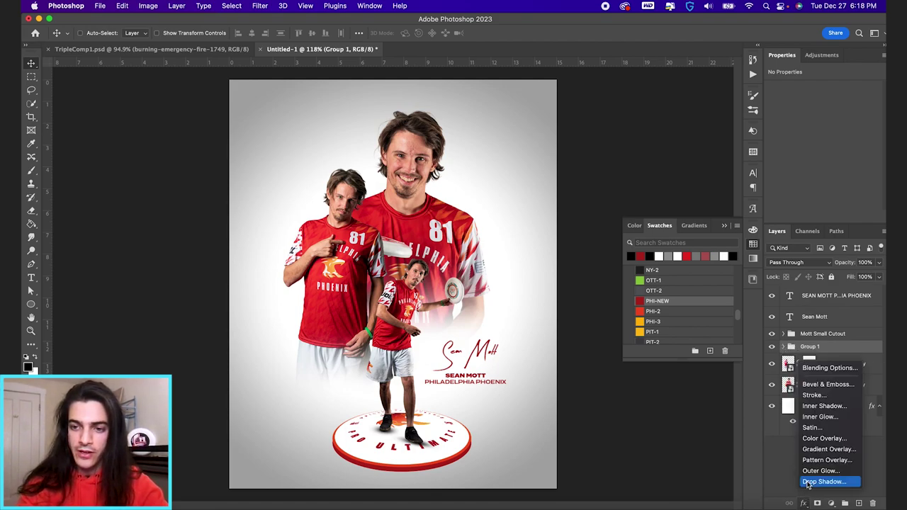
pyautogui.click(814, 485)
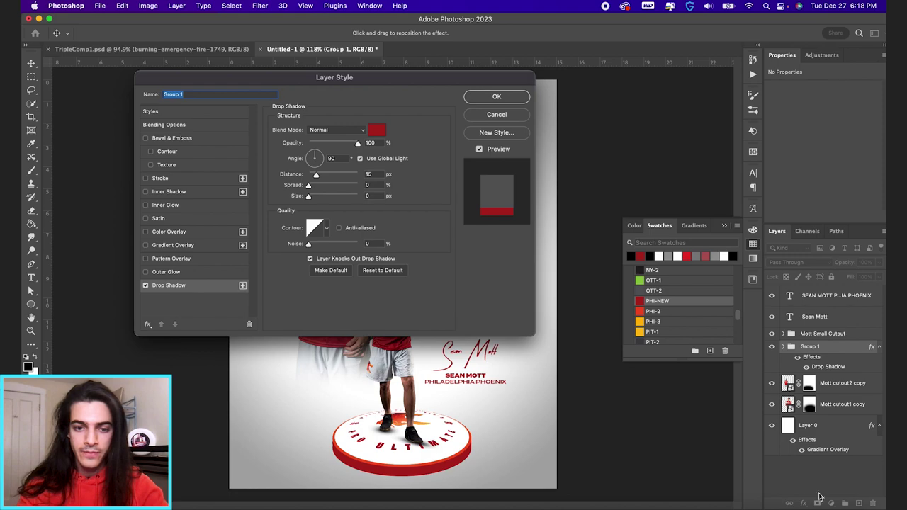
pyautogui.click(377, 131)
pyautogui.write('000000')
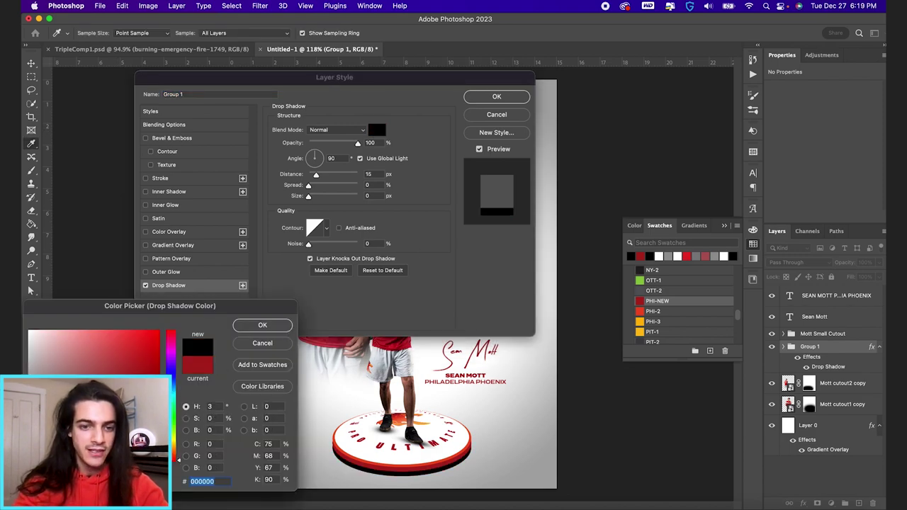
pyautogui.press('Return')
pyautogui.moveTo(358, 145); pyautogui.dragTo(328, 146)
pyautogui.moveTo(309, 197); pyautogui.dragTo(321, 177)
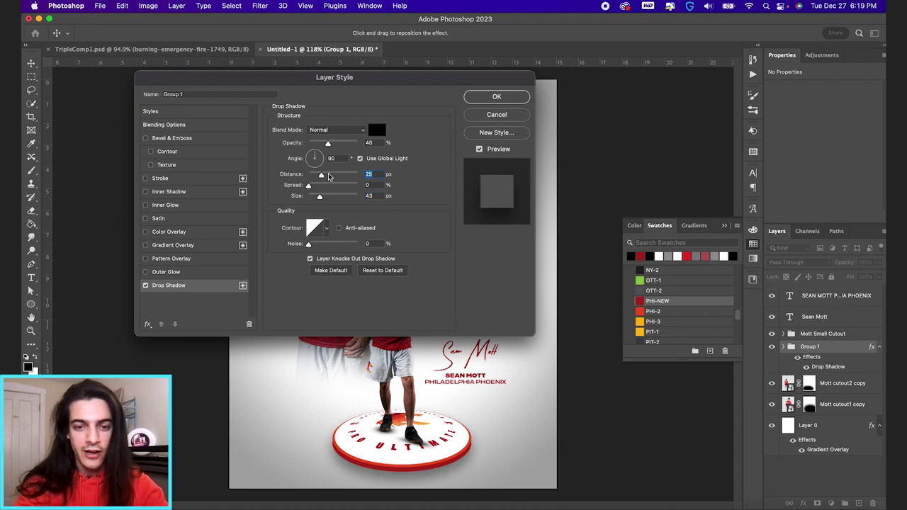
pyautogui.press('Return')
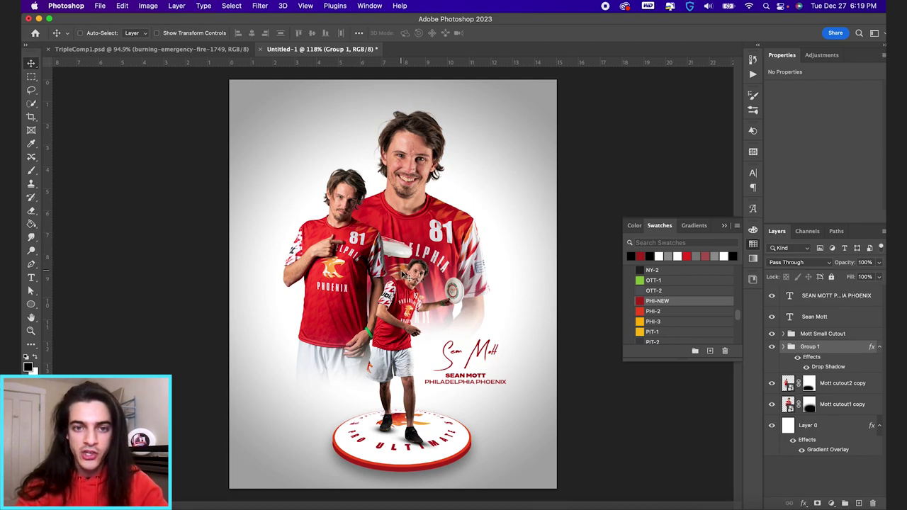
# Step: With a 300 px brush, paint dark shading on Layer 2 clipped to Mott cutout1 copy
pyautogui.click(788, 405)
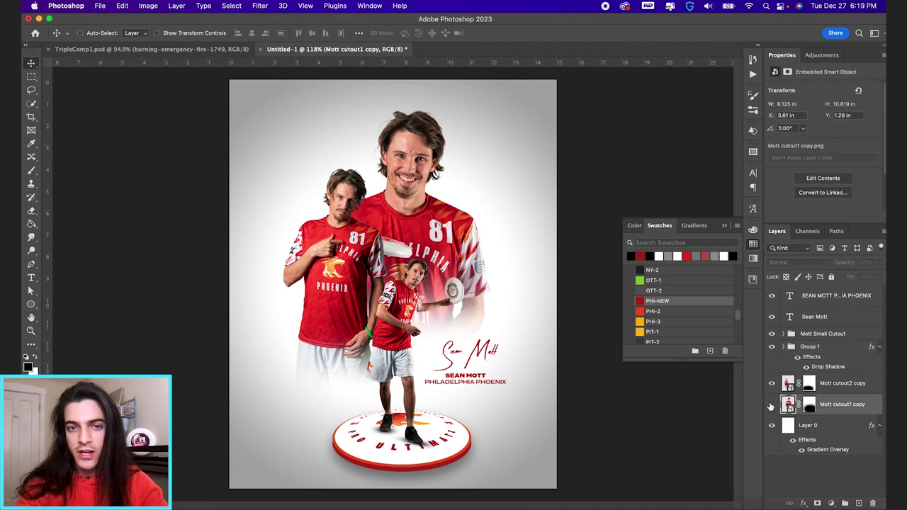
pyautogui.click(772, 384)
pyautogui.click(772, 383)
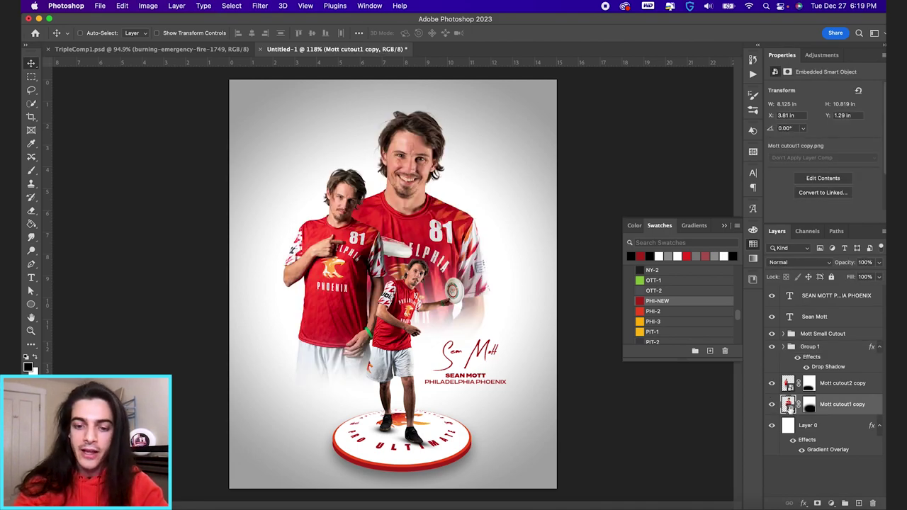
pyautogui.press('super+shift+alt+n')
pyautogui.press('b')
pyautogui.press(']')
pyautogui.press(']')
pyautogui.press(']')
pyautogui.press(']')
pyautogui.press(']')
pyautogui.press(']')
pyautogui.press('[')
pyautogui.press('[')
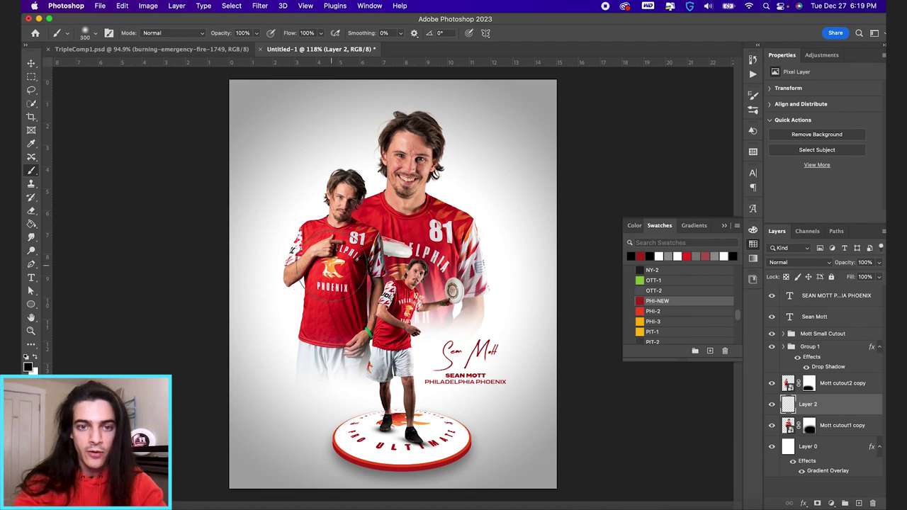
pyautogui.press('[')
pyautogui.press('[')
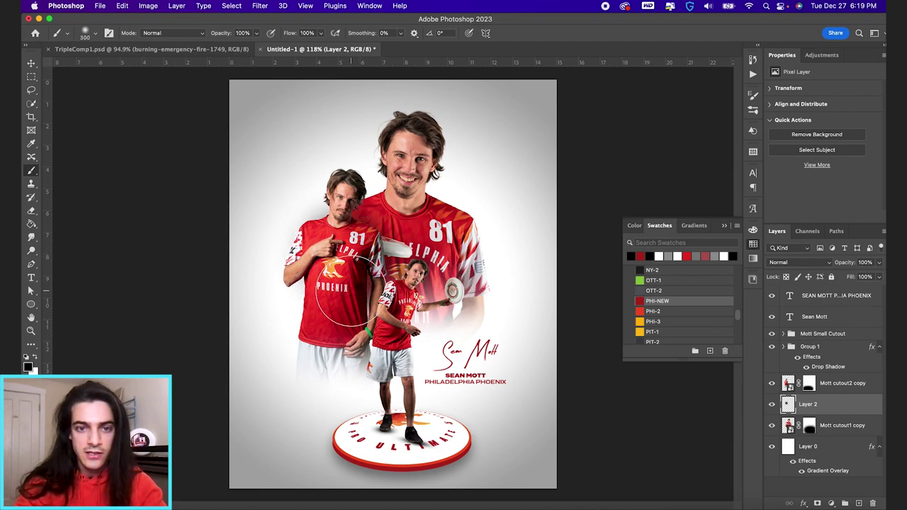
pyautogui.moveTo(333, 256)
pyautogui.mouseDown()
pyautogui.moveTo(376, 297)
pyautogui.moveTo(368, 283)
pyautogui.mouseUp()
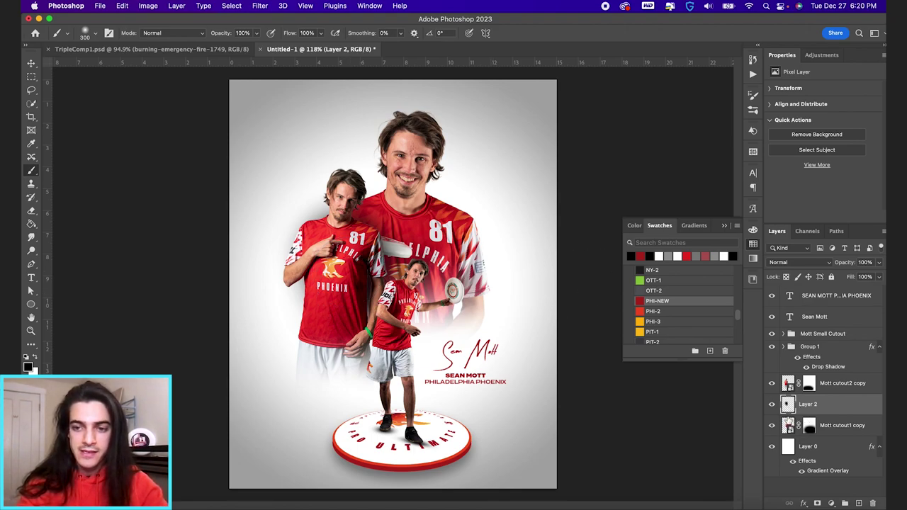
pyautogui.keyDown('alt'); pyautogui.click(787, 414); pyautogui.keyUp('alt')
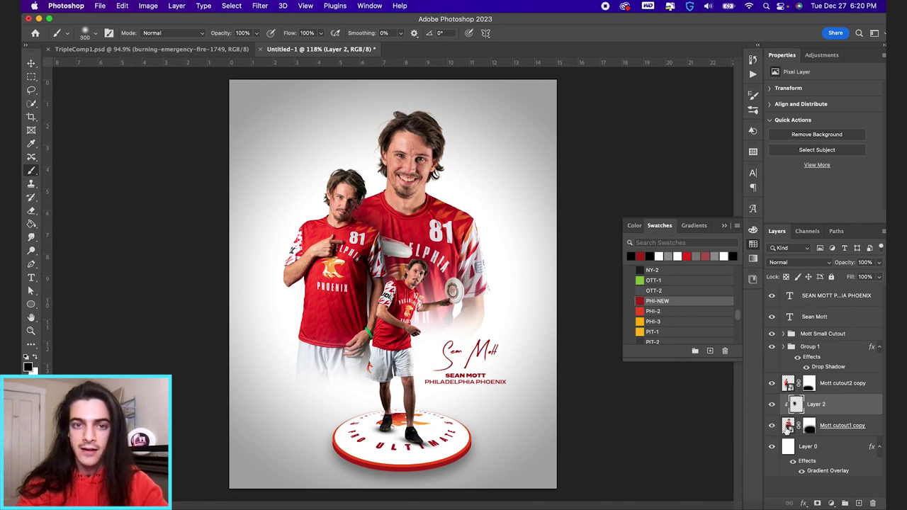
pyautogui.click(772, 405)
pyautogui.click(773, 405)
pyautogui.click(772, 406)
pyautogui.click(772, 406)
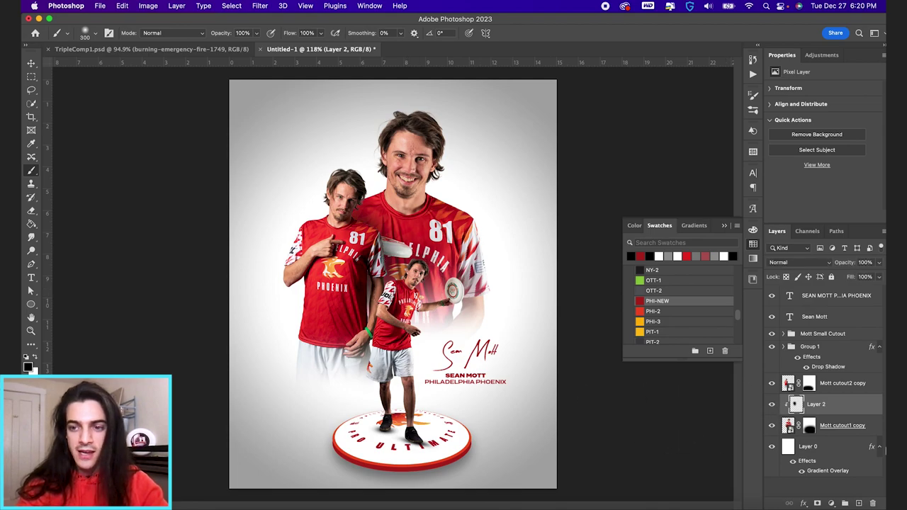
# Step: Add Layer 3 clipped to Mott cutout2 copy, brush set to 175, at 44% opacity
pyautogui.click(789, 386)
pyautogui.press('super+alt+shift+n')
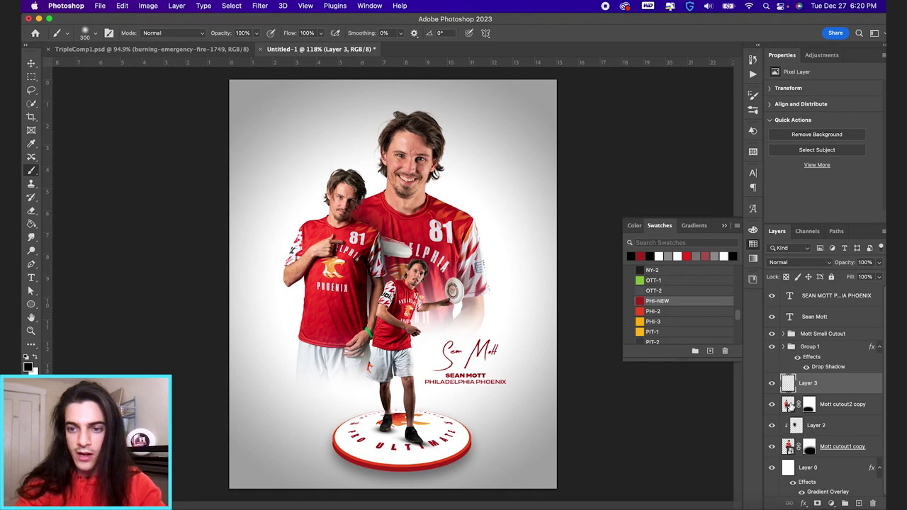
pyautogui.press('[')
pyautogui.press('[')
pyautogui.press('[')
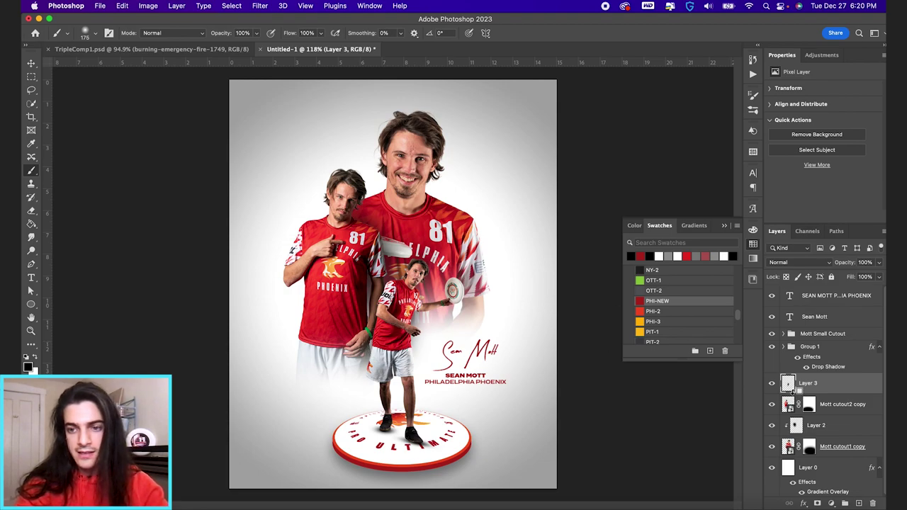
pyautogui.keyDown('alt'); pyautogui.click(792, 393); pyautogui.keyUp('alt')
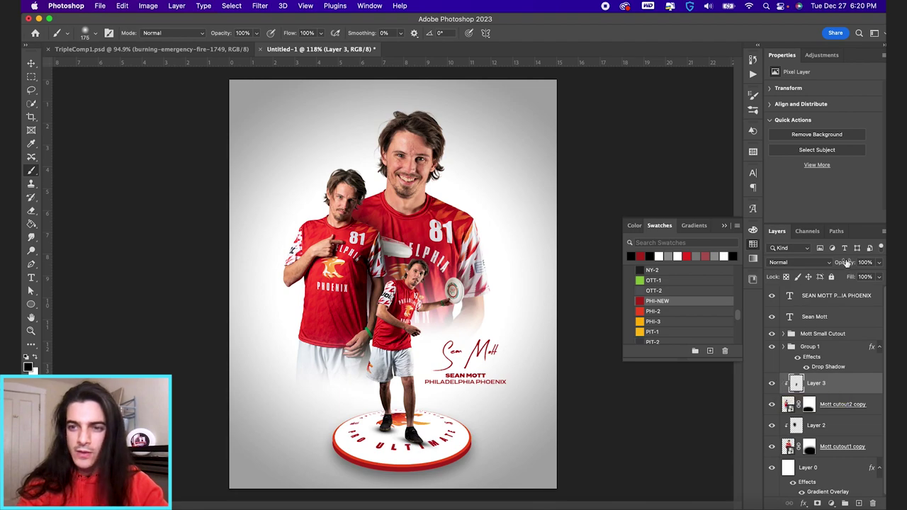
pyautogui.moveTo(849, 264); pyautogui.dragTo(821, 264)
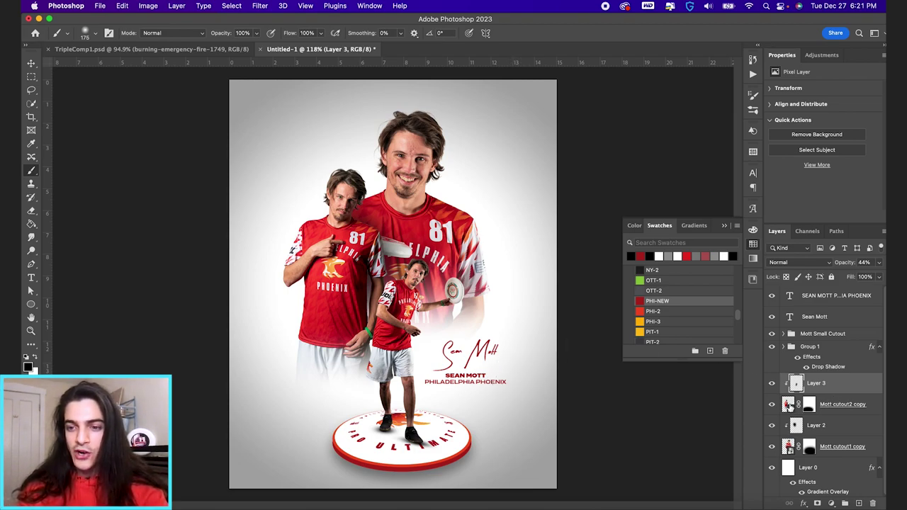
pyautogui.click(788, 450)
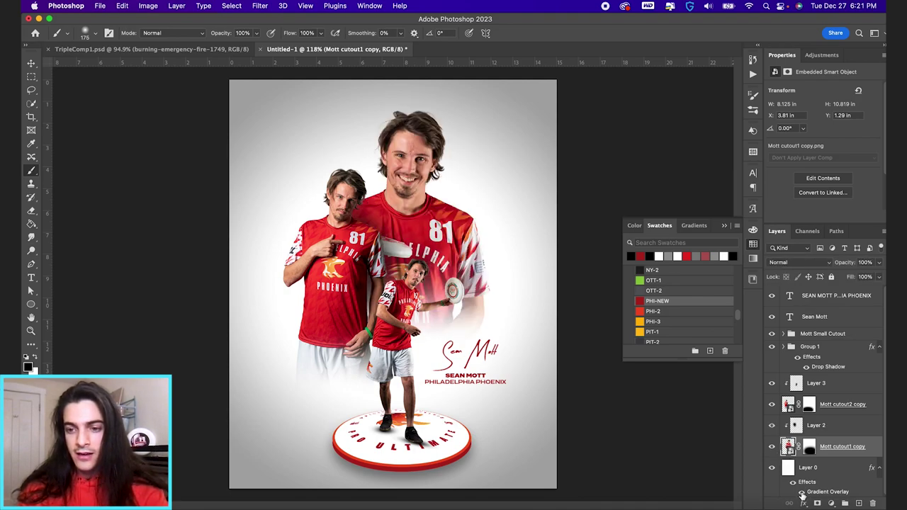
# Step: Give Mott cutout1 copy an Overlay Inner Glow at 80% opacity
pyautogui.click(804, 503)
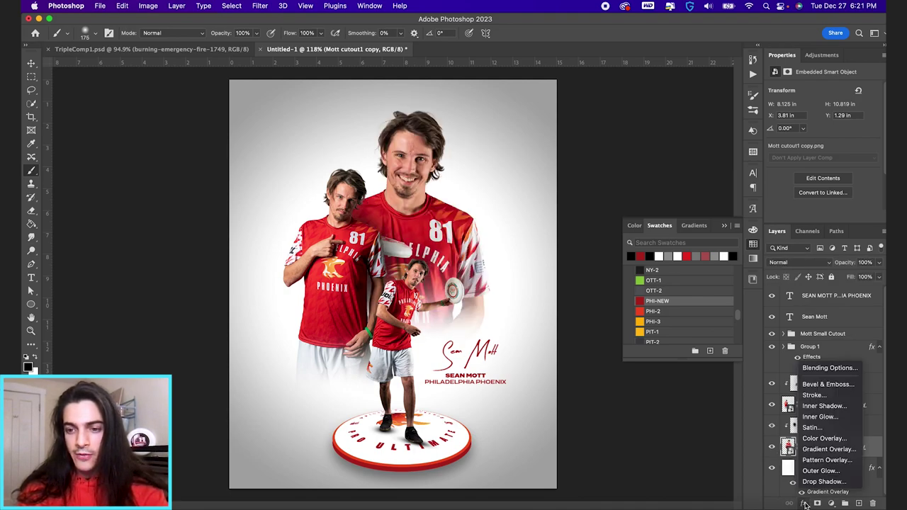
pyautogui.click(819, 418)
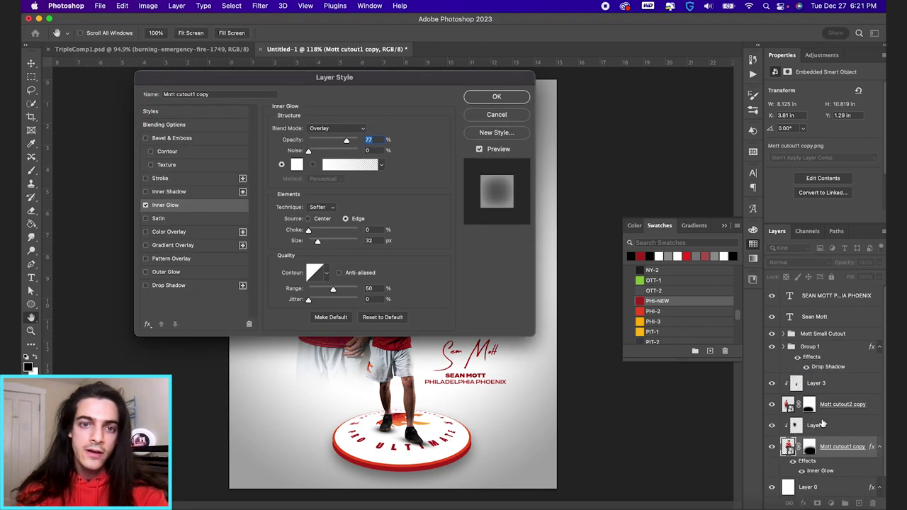
pyautogui.moveTo(419, 72); pyautogui.dragTo(762, 25)
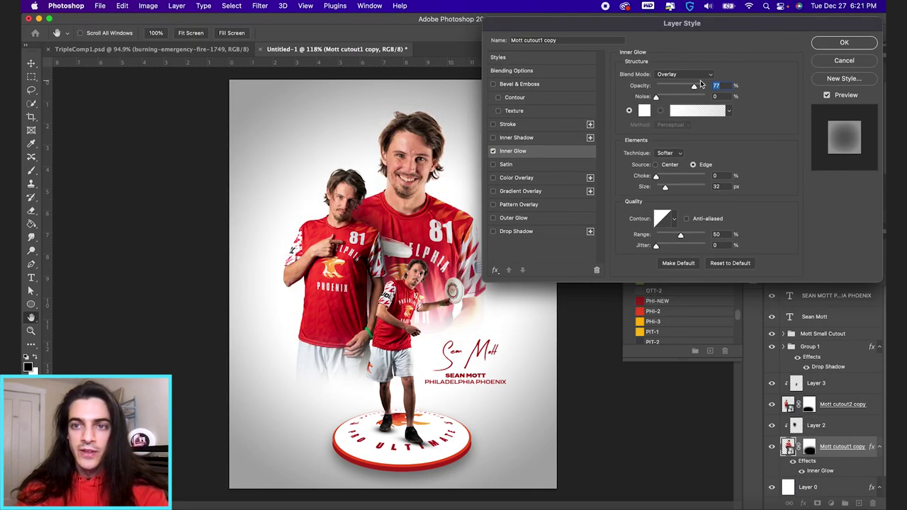
pyautogui.moveTo(694, 88); pyautogui.dragTo(713, 92)
pyautogui.click(689, 75)
pyautogui.click(691, 75)
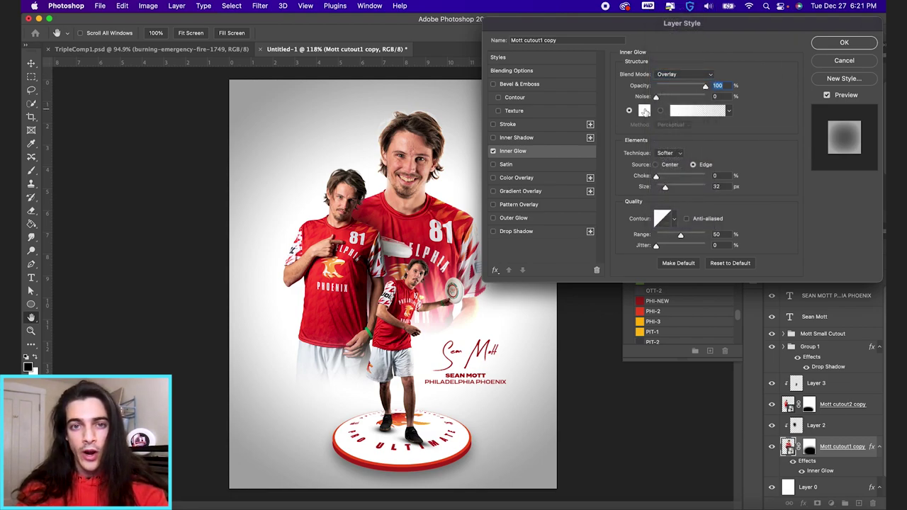
pyautogui.moveTo(705, 88); pyautogui.dragTo(693, 90)
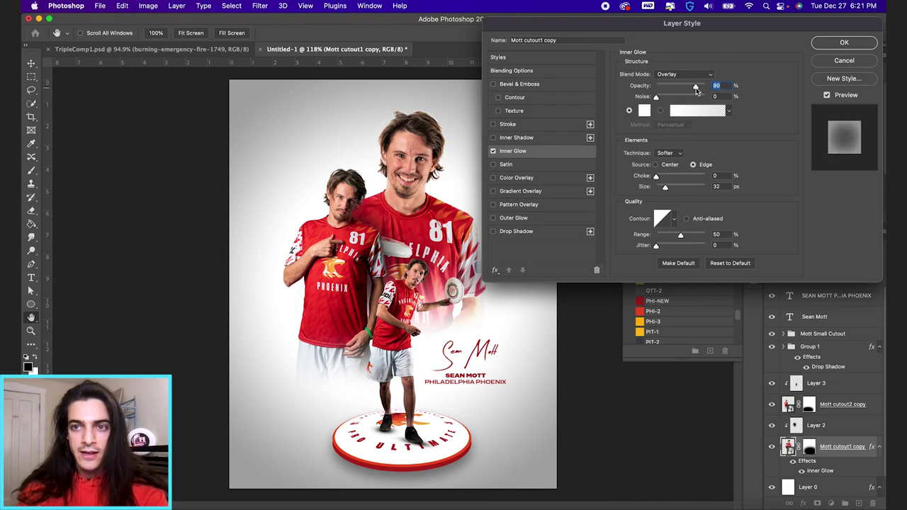
pyautogui.click(845, 44)
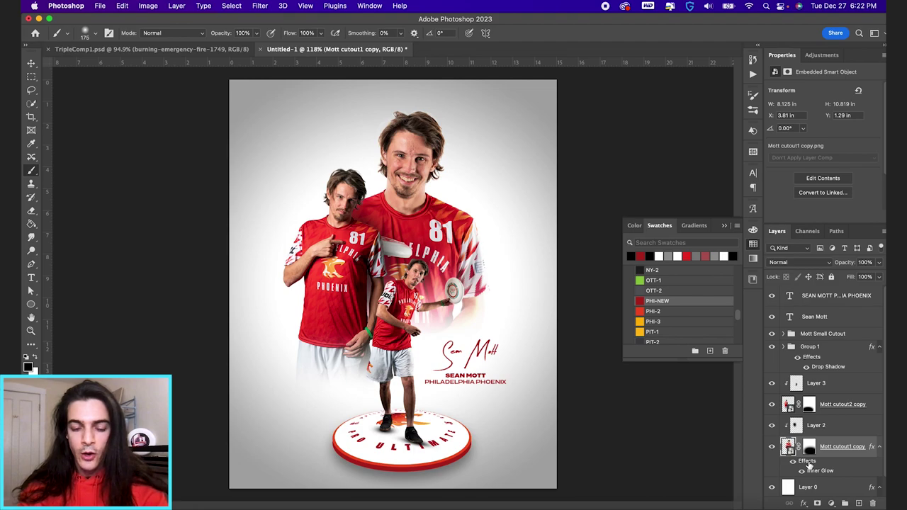
# Step: Copy the inner glow onto Mott cutout2 copy and Mott cutout3 copy
pyautogui.moveTo(808, 464); pyautogui.dragTo(790, 408)
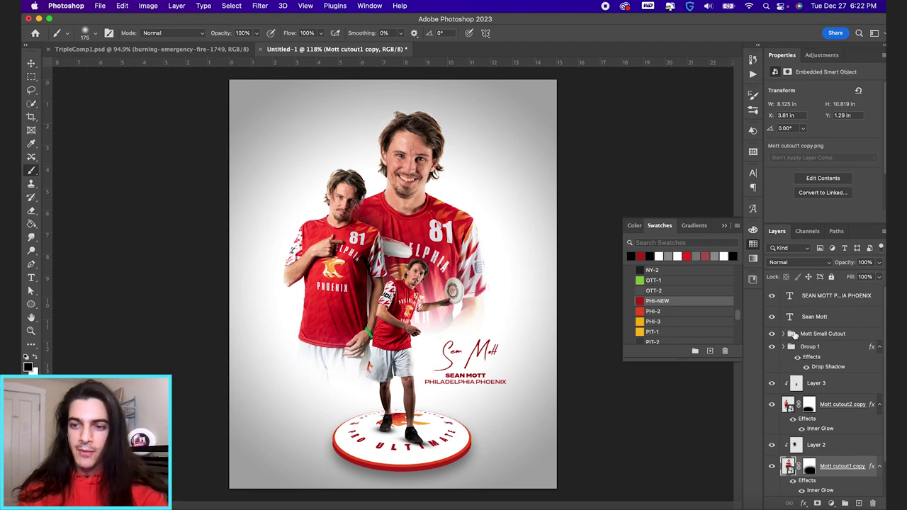
pyautogui.click(783, 334)
pyautogui.moveTo(801, 480); pyautogui.dragTo(798, 344)
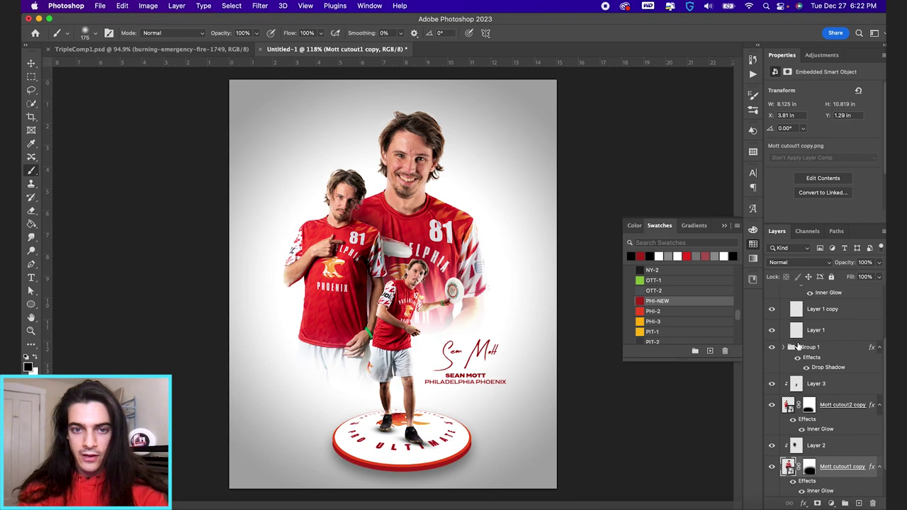